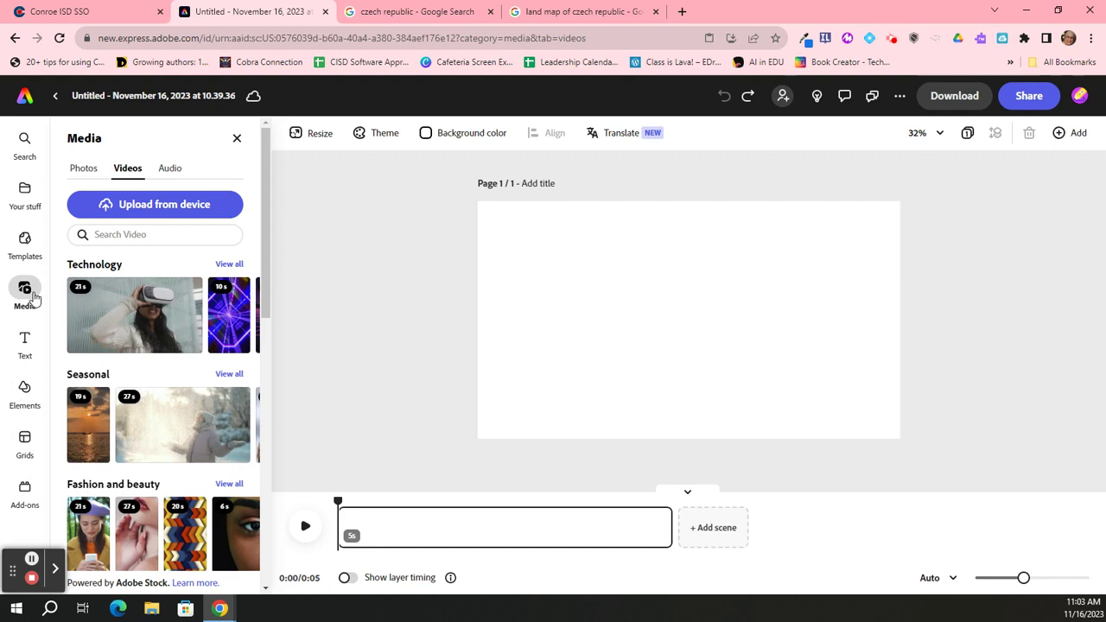
# Step: Add a text box reading 'Czech Republic' with the author's byline on a second line
pyautogui.click(24, 344)
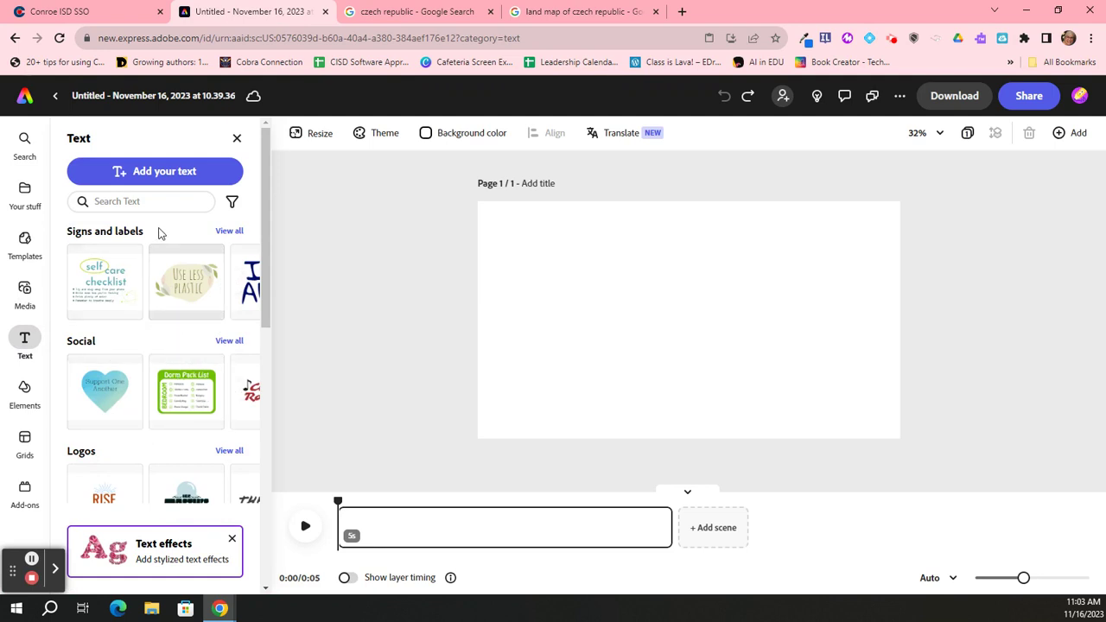
pyautogui.click(156, 172)
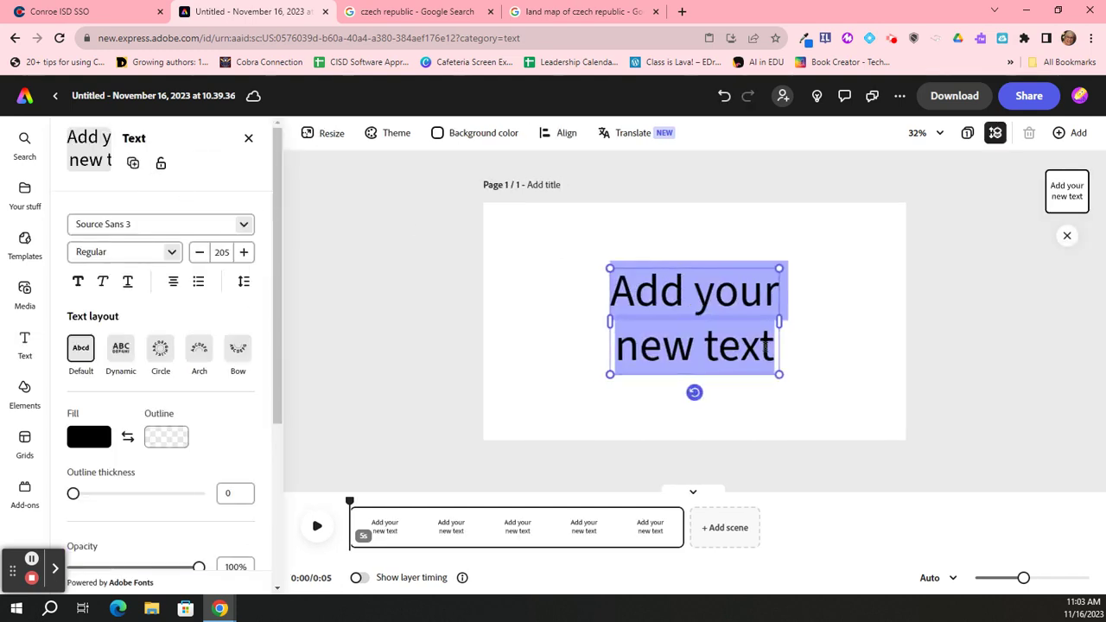
pyautogui.moveTo(767, 347); pyautogui.dragTo(620, 296)
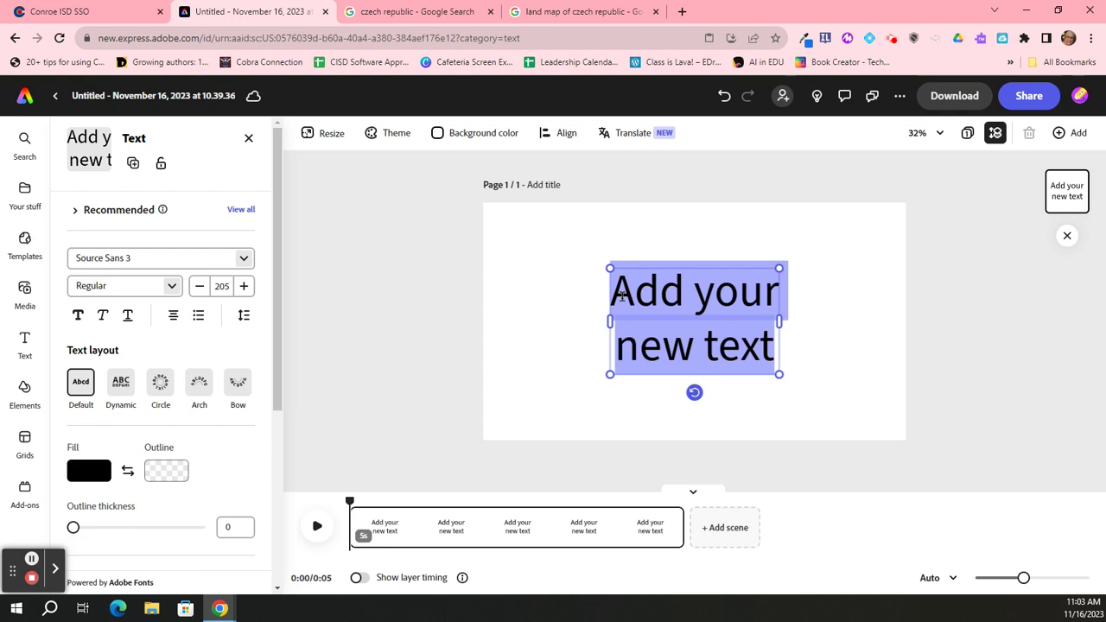
pyautogui.write('Czec')
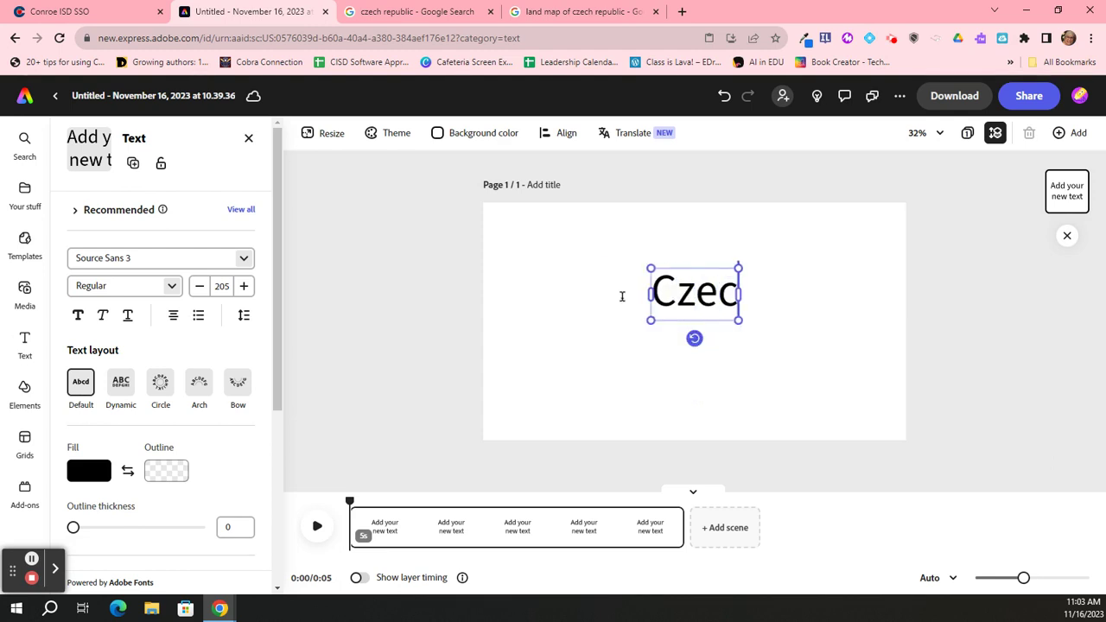
pyautogui.write('h Republic')
pyautogui.press('Return')
pyautogui.write('by Kellie L.')
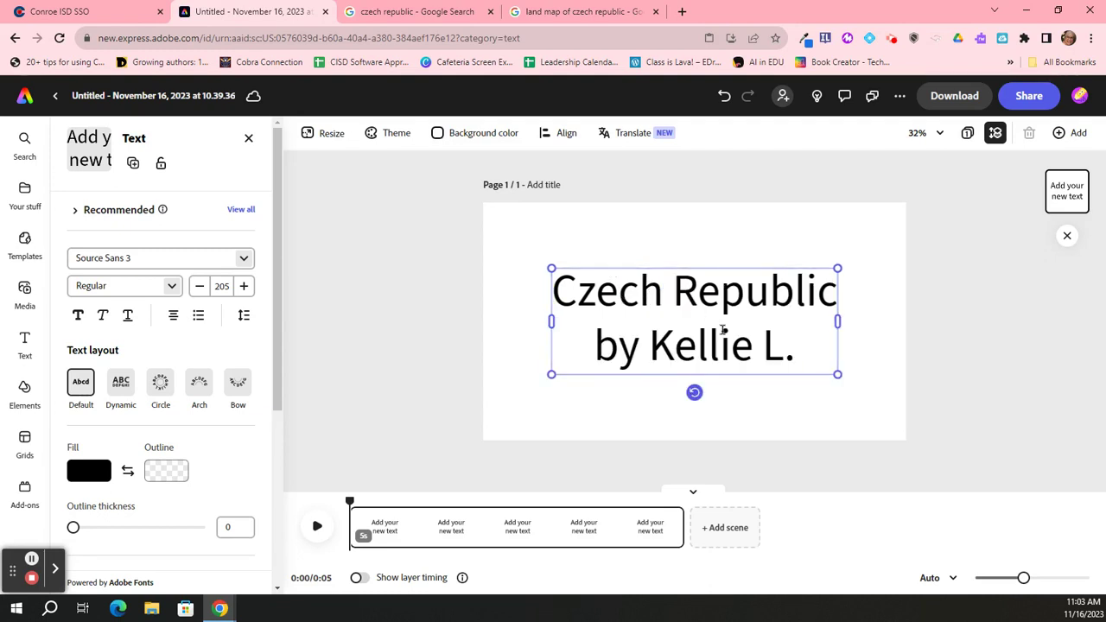
pyautogui.moveTo(795, 349); pyautogui.dragTo(555, 296)
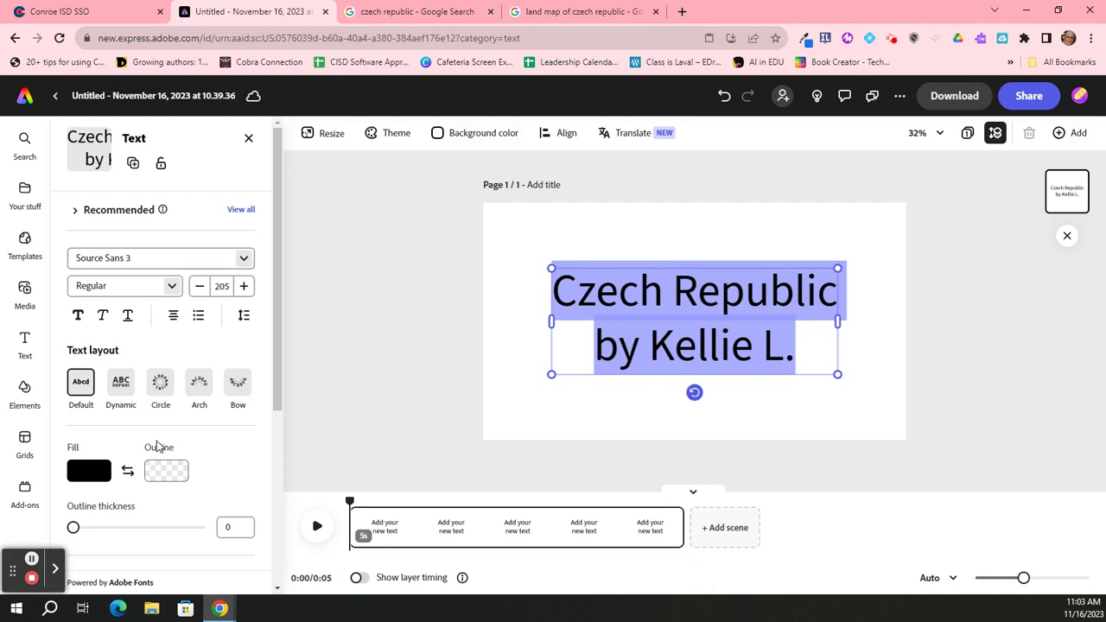
# Step: Change the title font to Alfarn 2 and narrow and scale down the text box
pyautogui.click(243, 261)
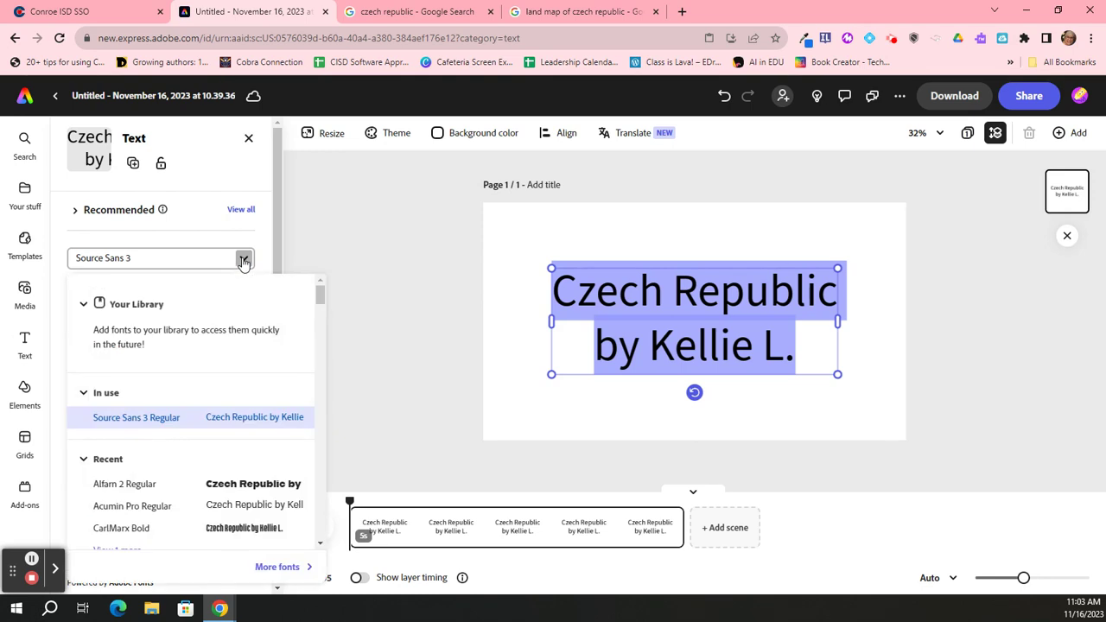
pyautogui.click(256, 481)
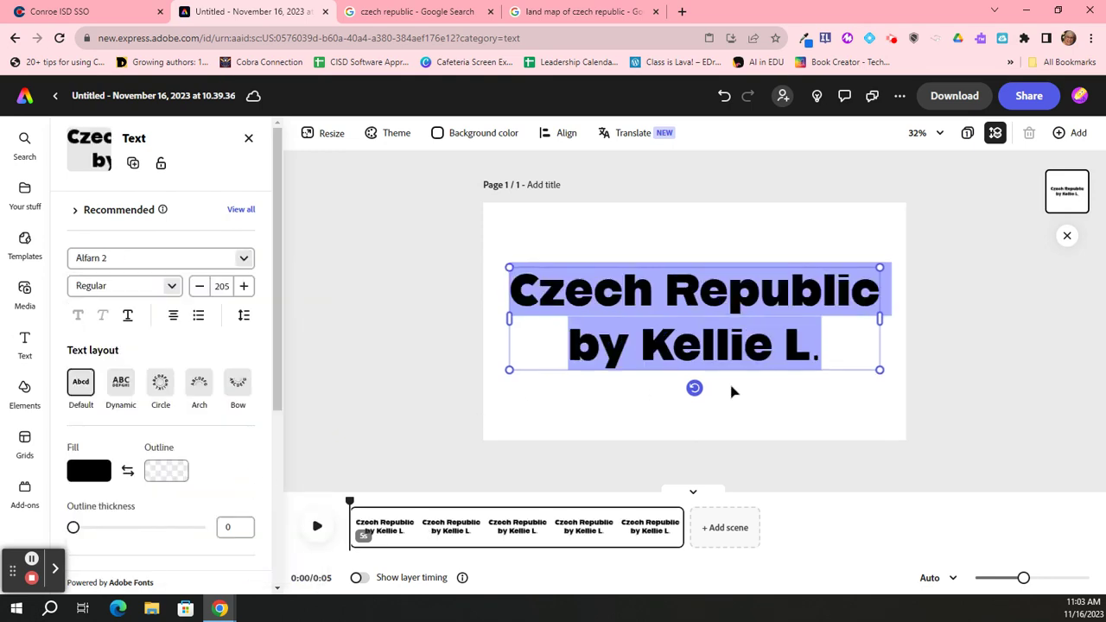
pyautogui.moveTo(880, 322); pyautogui.dragTo(769, 328)
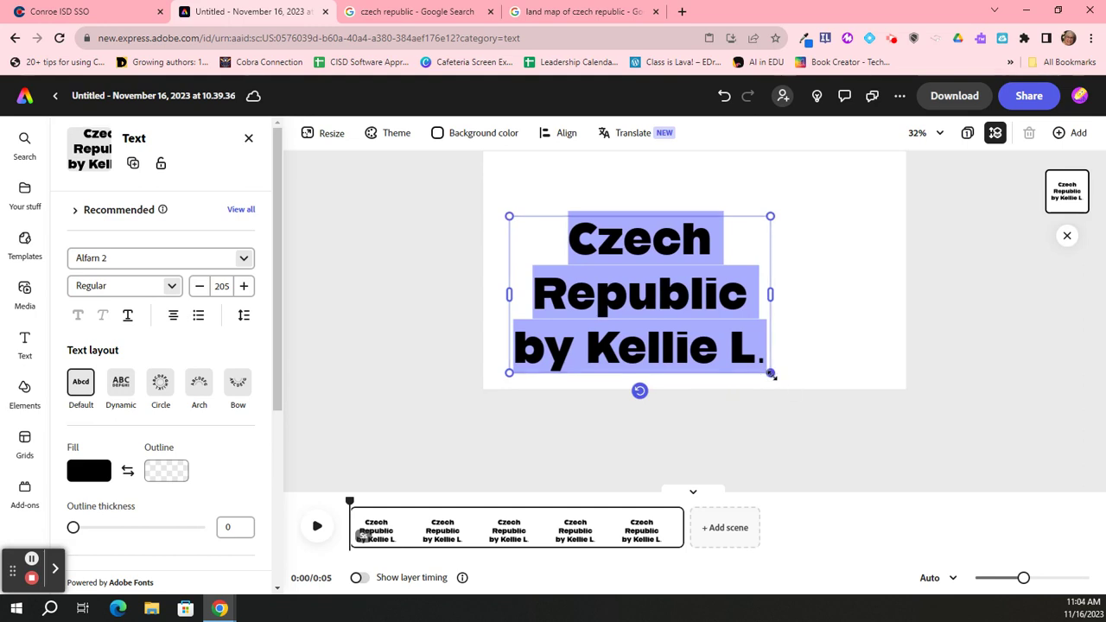
pyautogui.moveTo(770, 374); pyautogui.dragTo(654, 322)
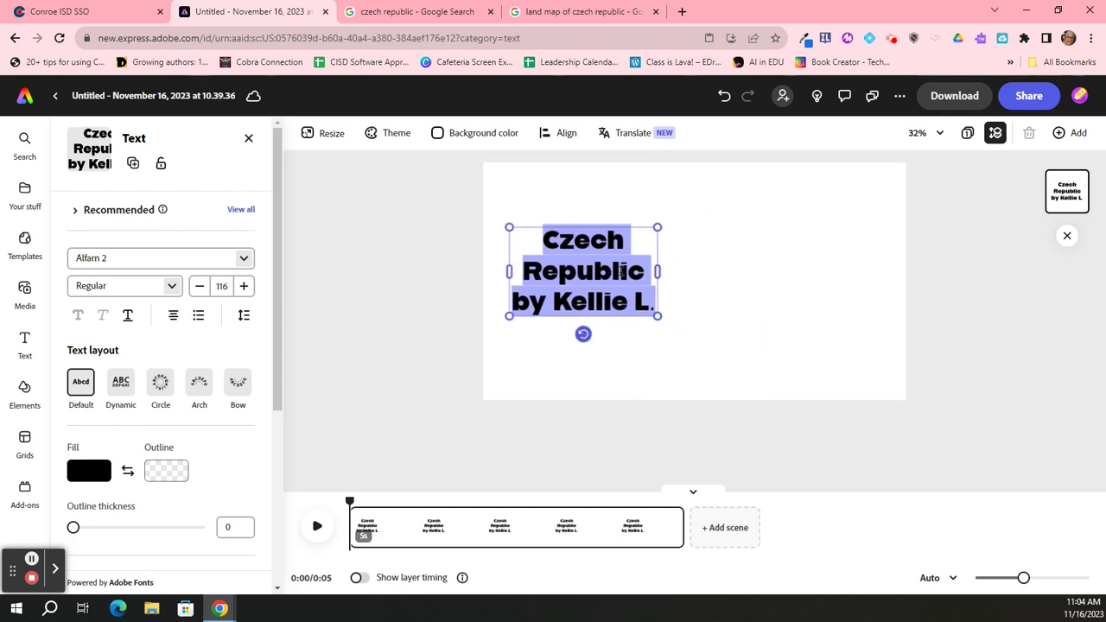
# Step: Set 'Czech Republic' to font size 200 and widen the box so Republic fits one line
pyautogui.click(577, 262)
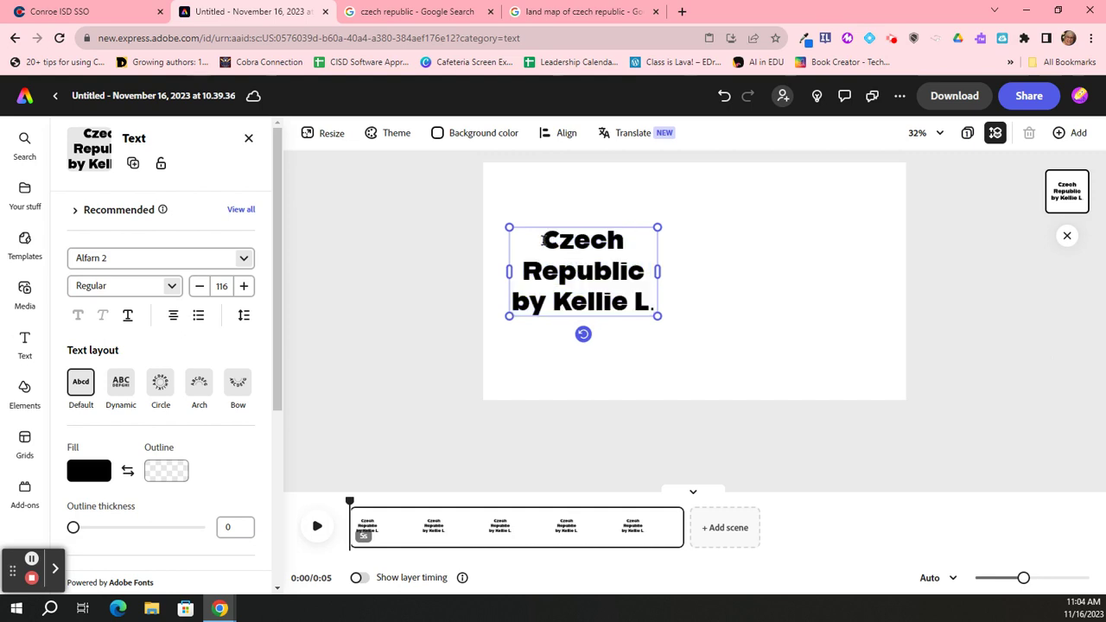
pyautogui.moveTo(542, 240); pyautogui.dragTo(643, 274)
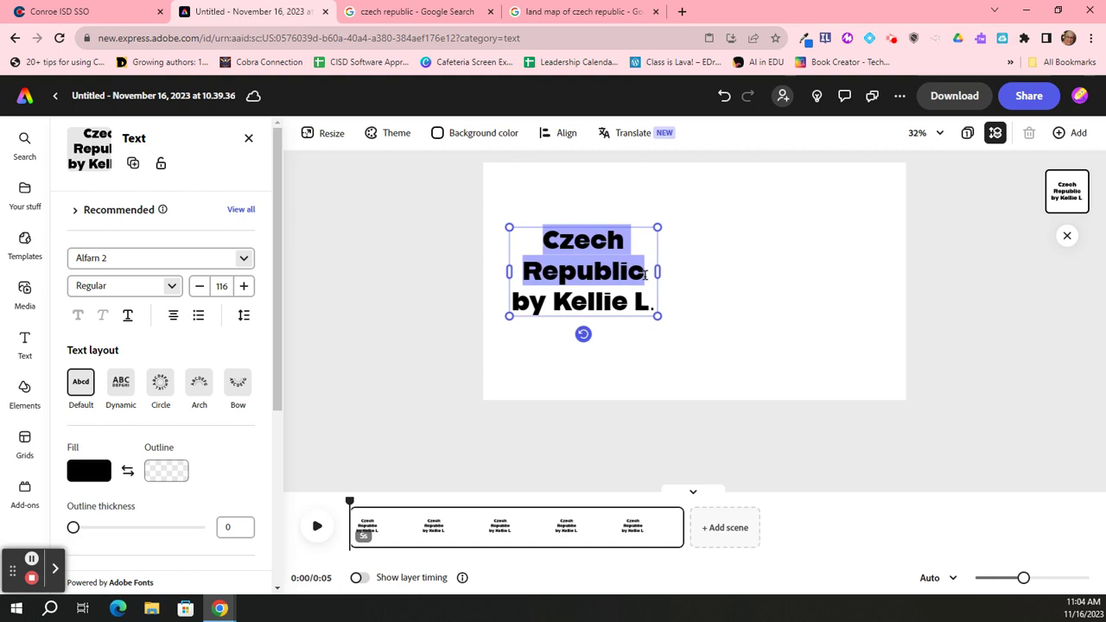
pyautogui.click(228, 286)
pyautogui.click(223, 287)
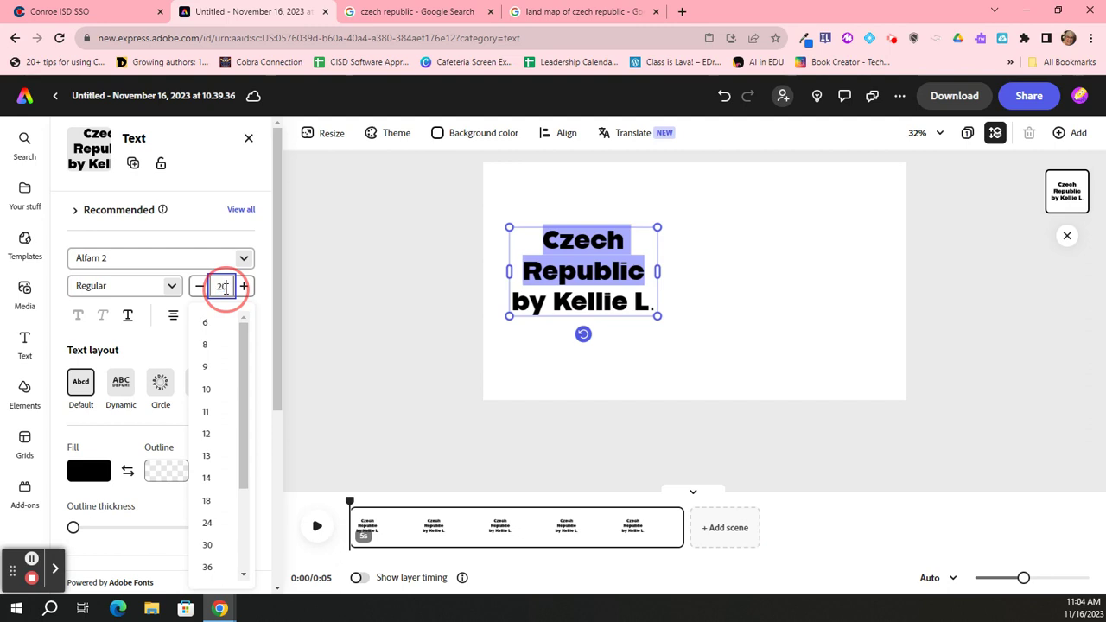
pyautogui.write('200')
pyautogui.press('Return')
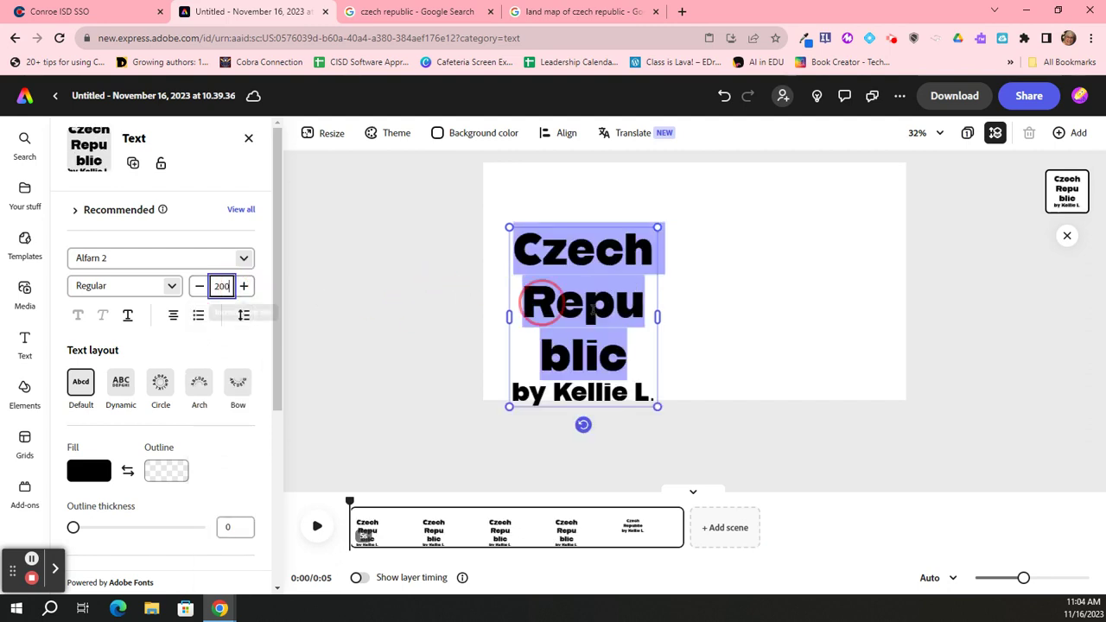
pyautogui.moveTo(659, 321); pyautogui.dragTo(734, 313)
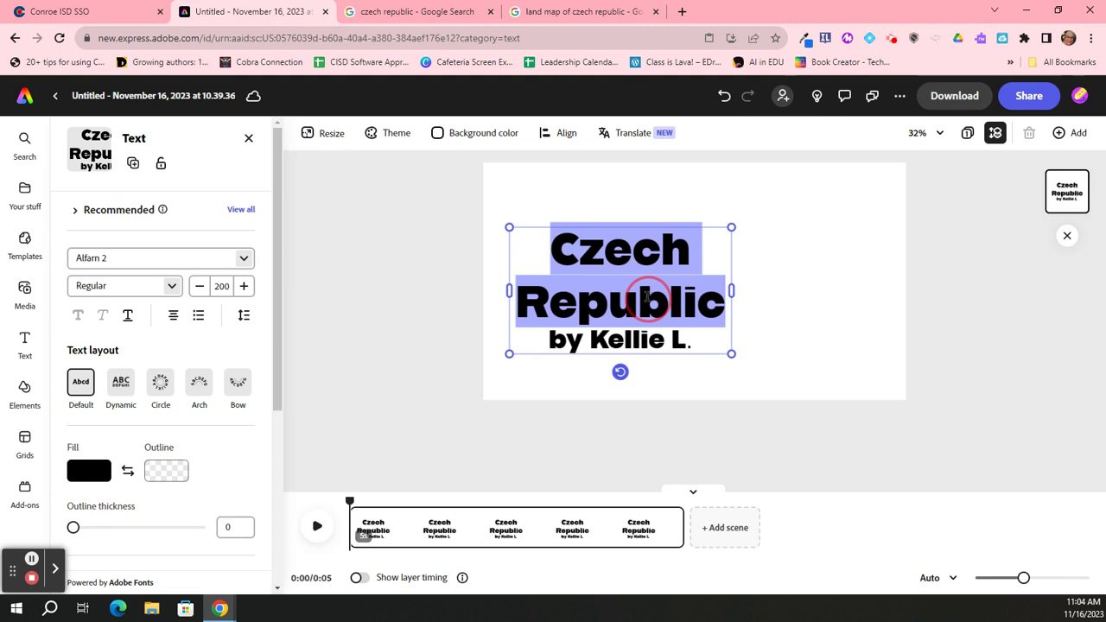
# Step: Colour the 'Czech Republic' text dark teal from the extra colour swatches
pyautogui.click(88, 479)
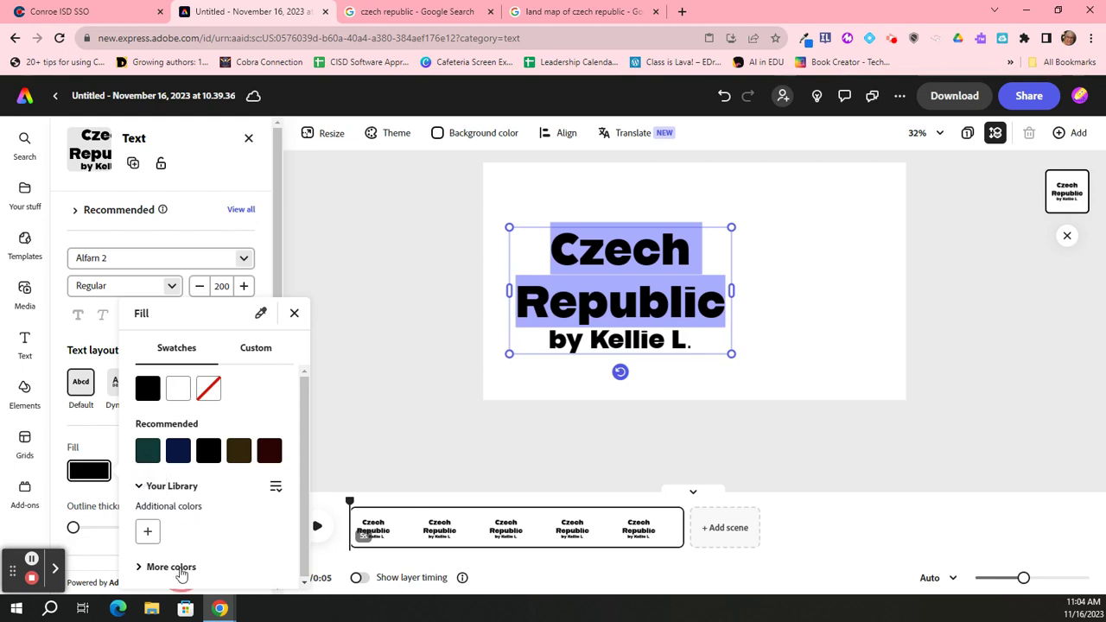
pyautogui.click(179, 570)
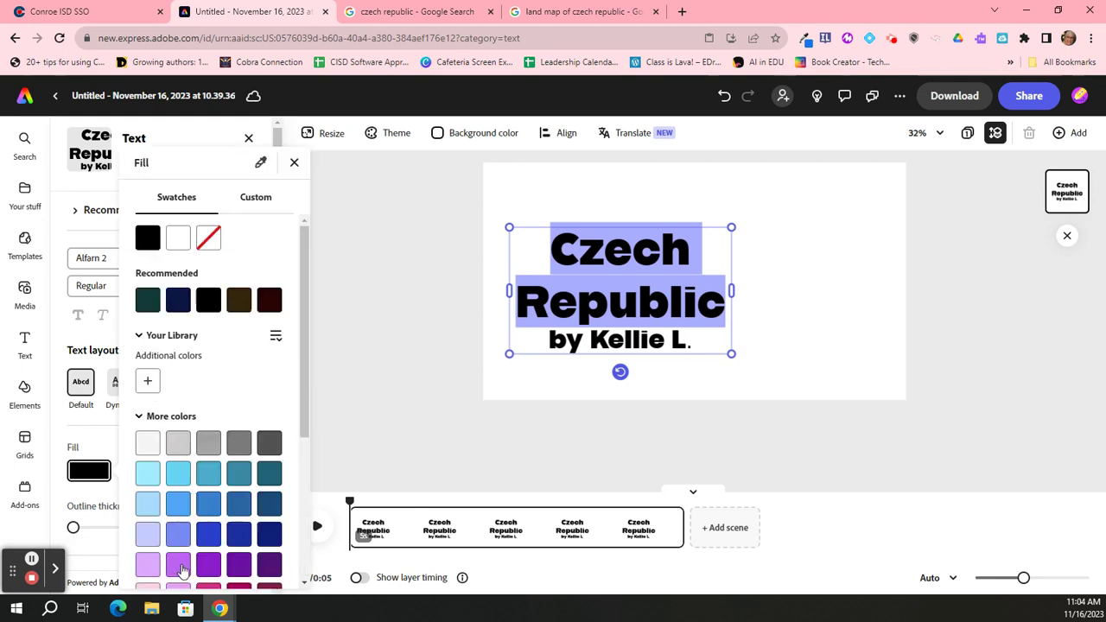
pyautogui.click(267, 481)
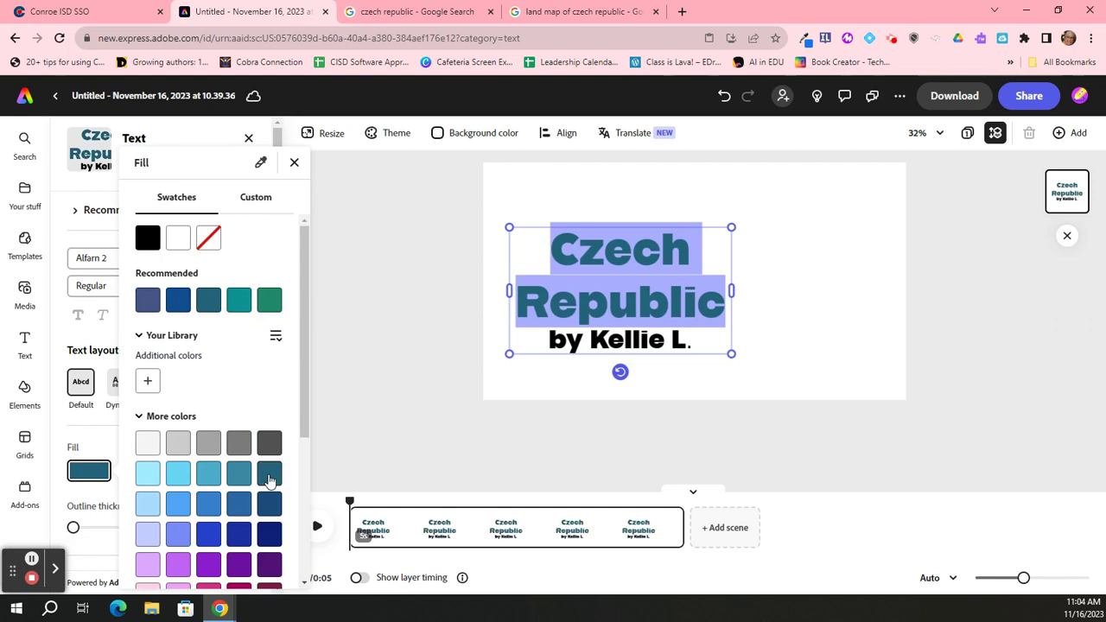
pyautogui.click(556, 386)
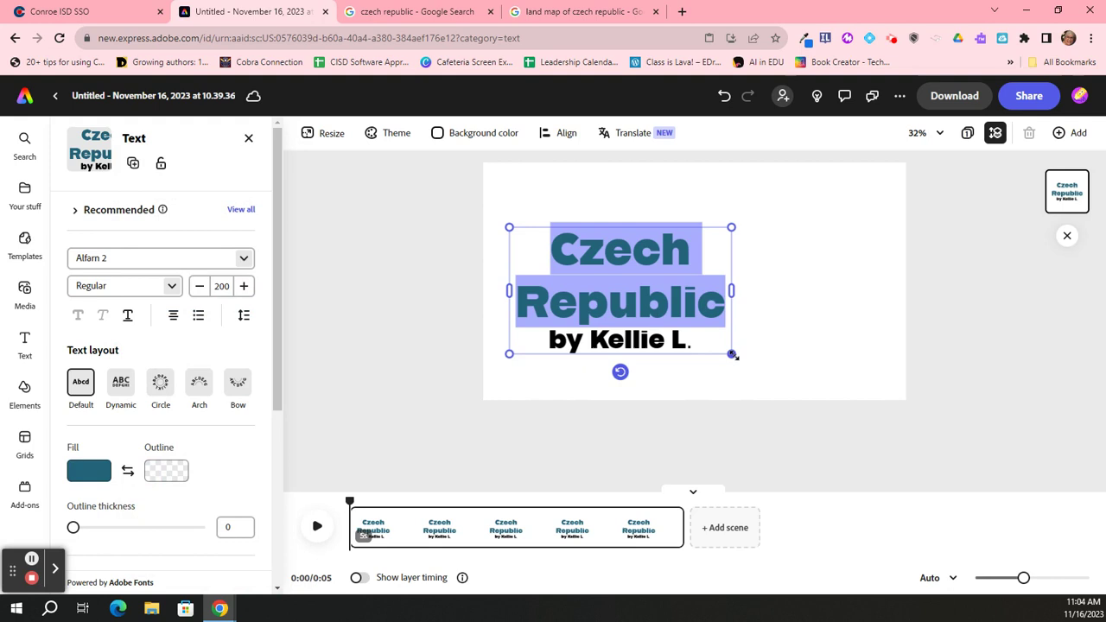
# Step: Shrink the title slightly to size 163 and move it toward the left of the page
pyautogui.moveTo(732, 354); pyautogui.dragTo(691, 331)
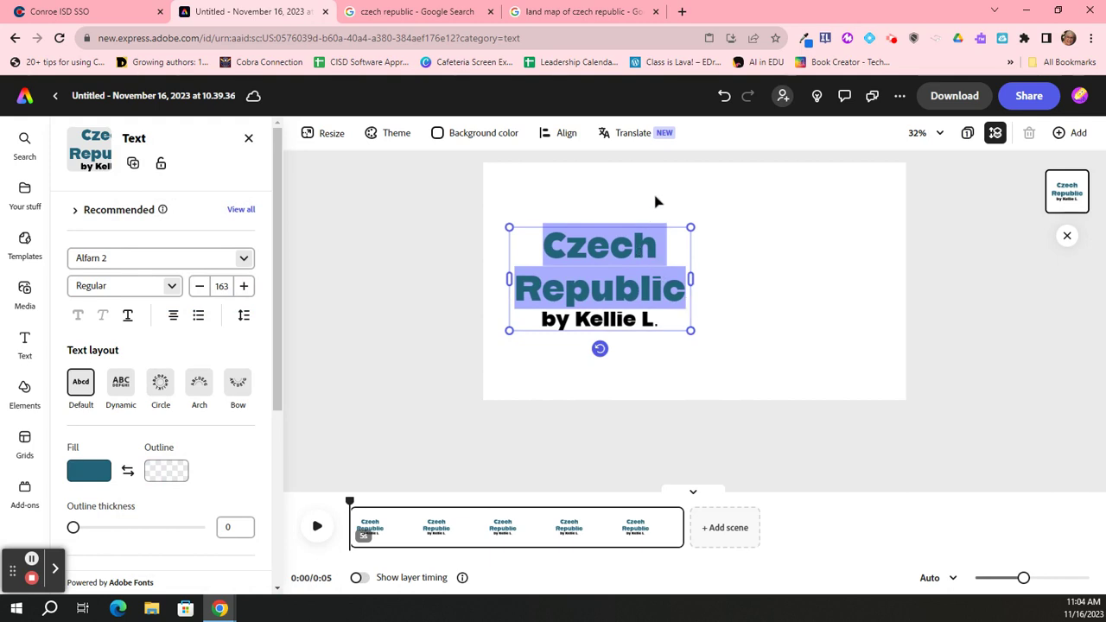
pyautogui.press('Escape')
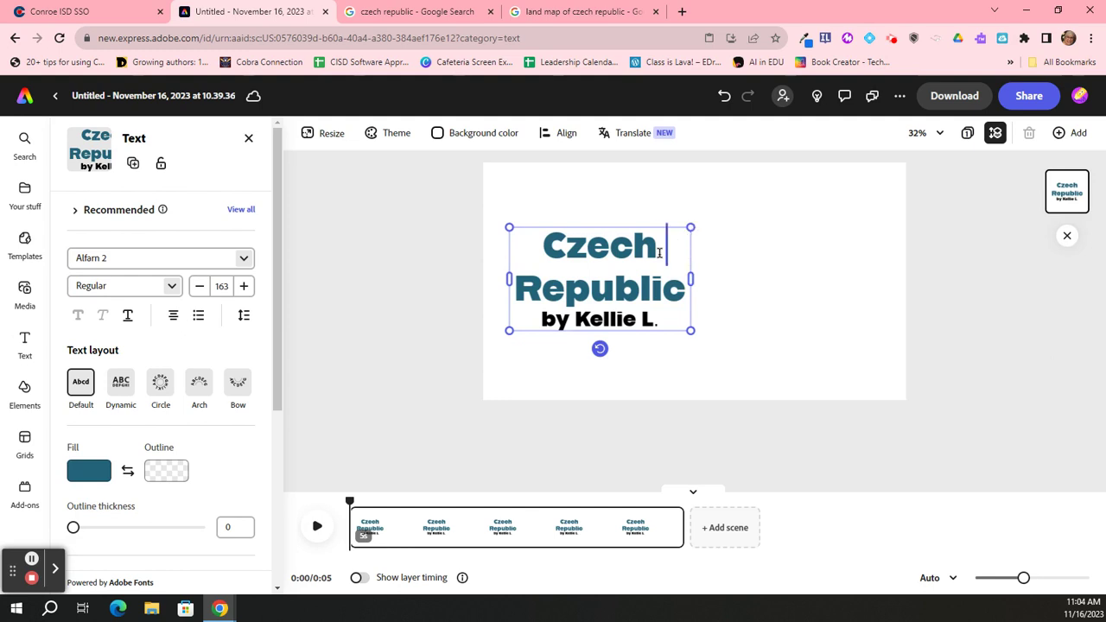
pyautogui.moveTo(677, 330); pyautogui.dragTo(654, 329)
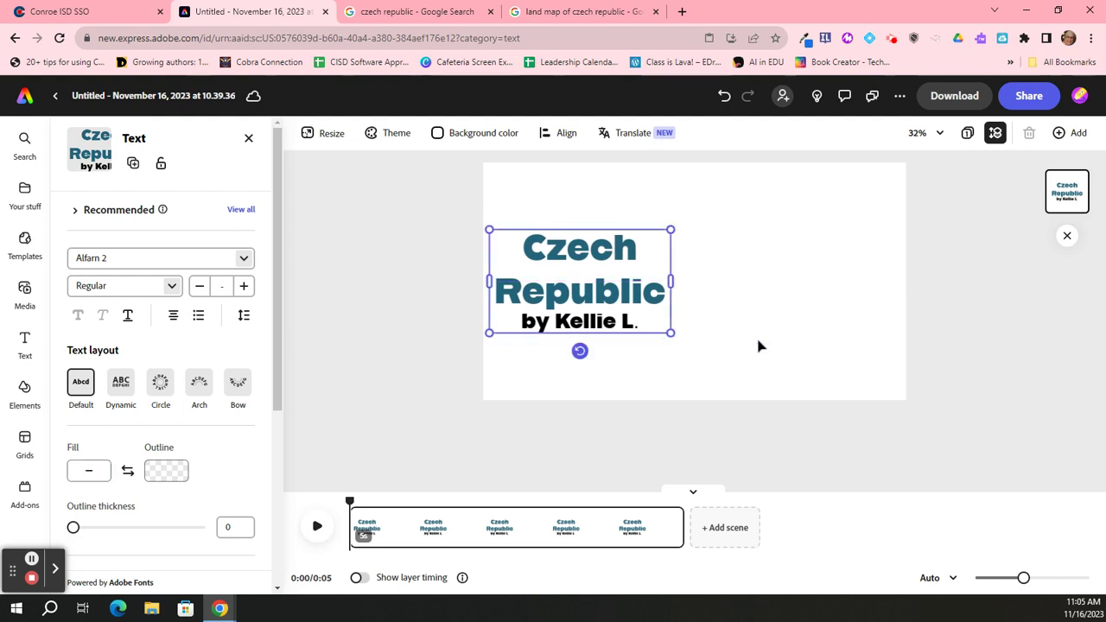
pyautogui.click(757, 345)
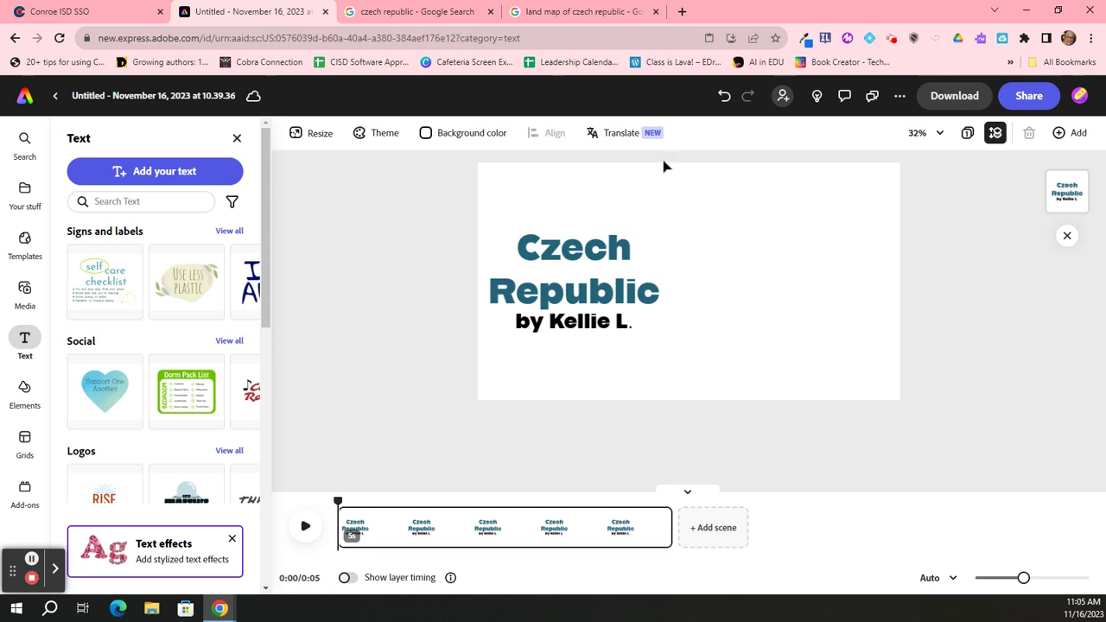
# Step: Copy the TravelPulse Canada Prague river photo from Google image results, then return to Adobe Express
pyautogui.click(424, 13)
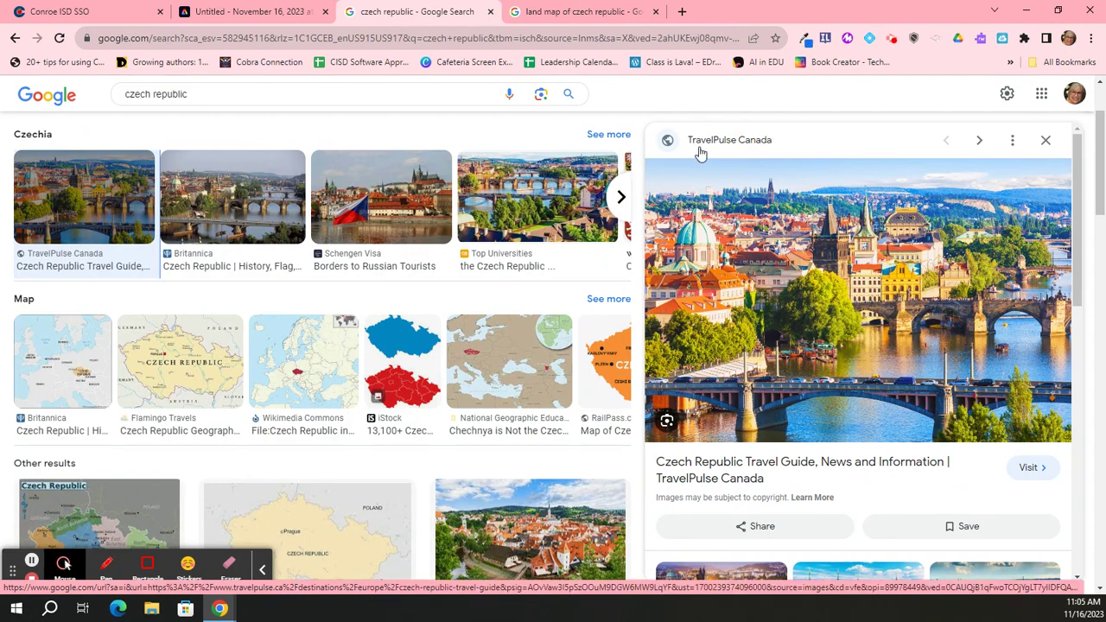
pyautogui.rightClick(834, 313)
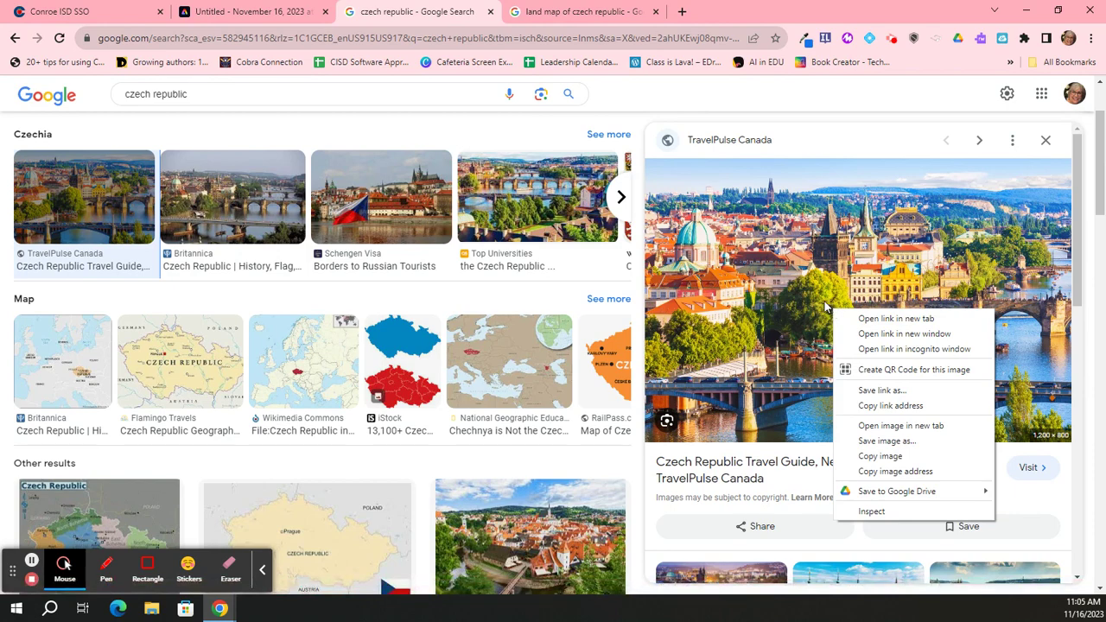
pyautogui.click(904, 456)
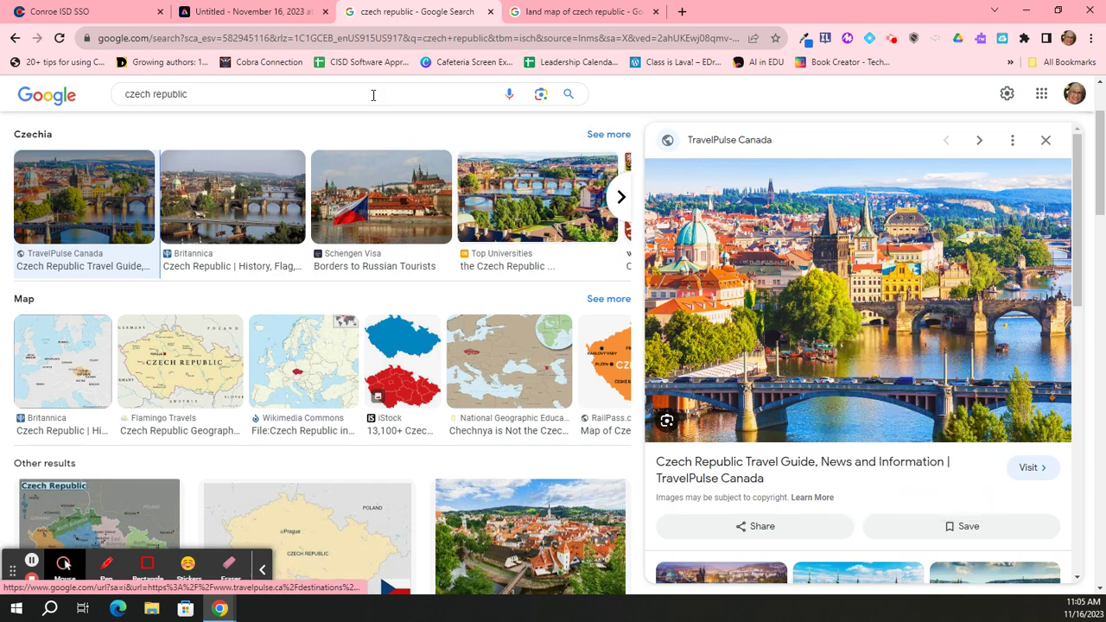
pyautogui.click(241, 12)
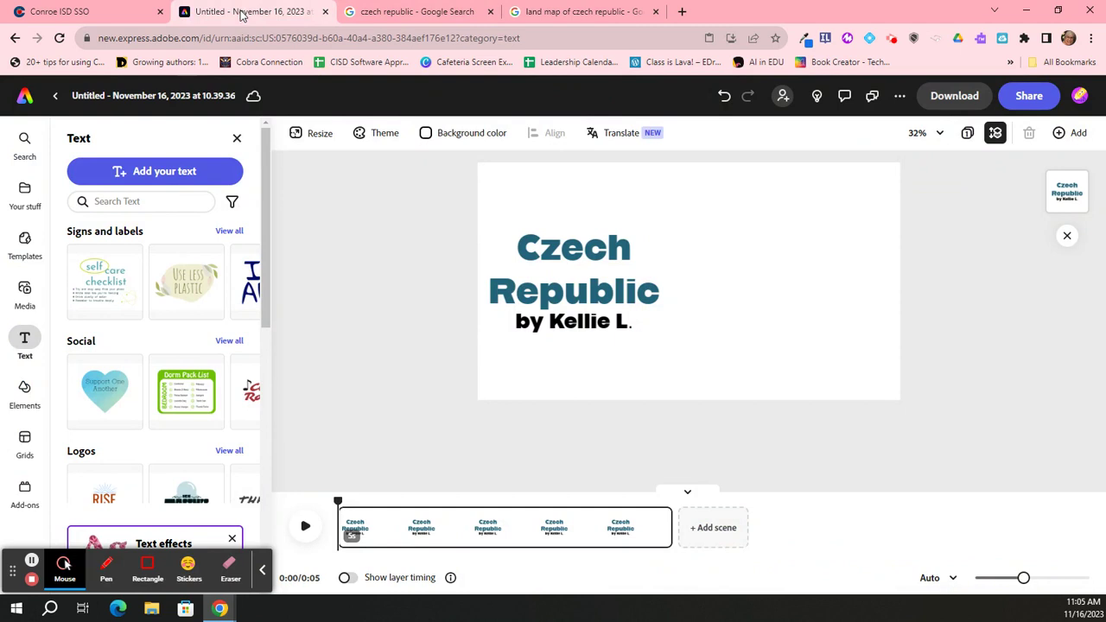
# Step: Paste the Prague photo and resize it to fill the right side beside the title
pyautogui.rightClick(720, 262)
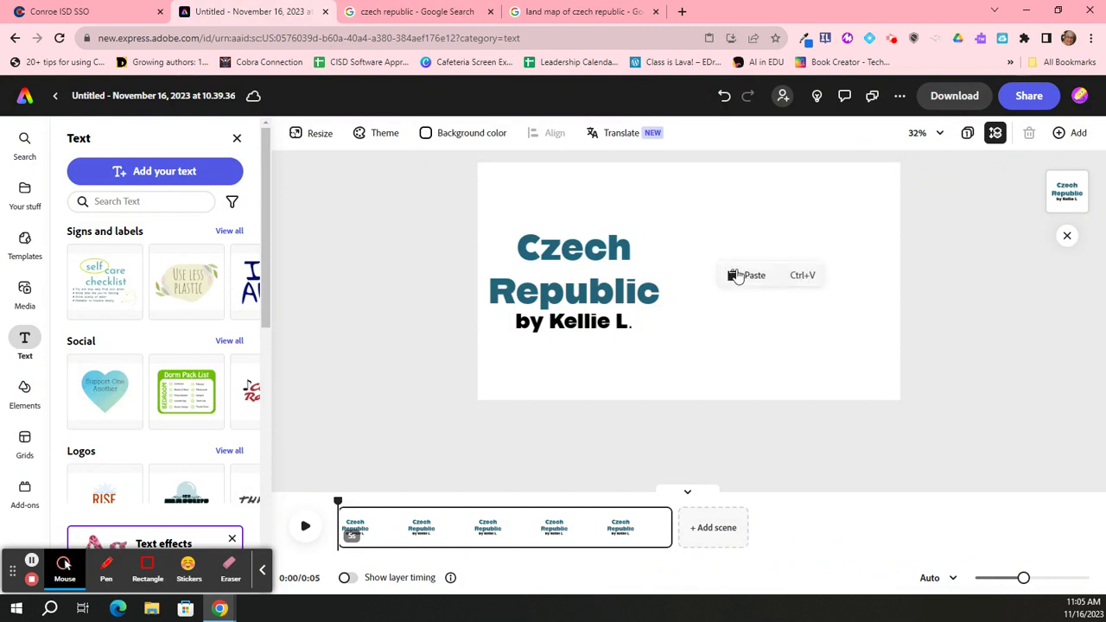
pyautogui.click(737, 274)
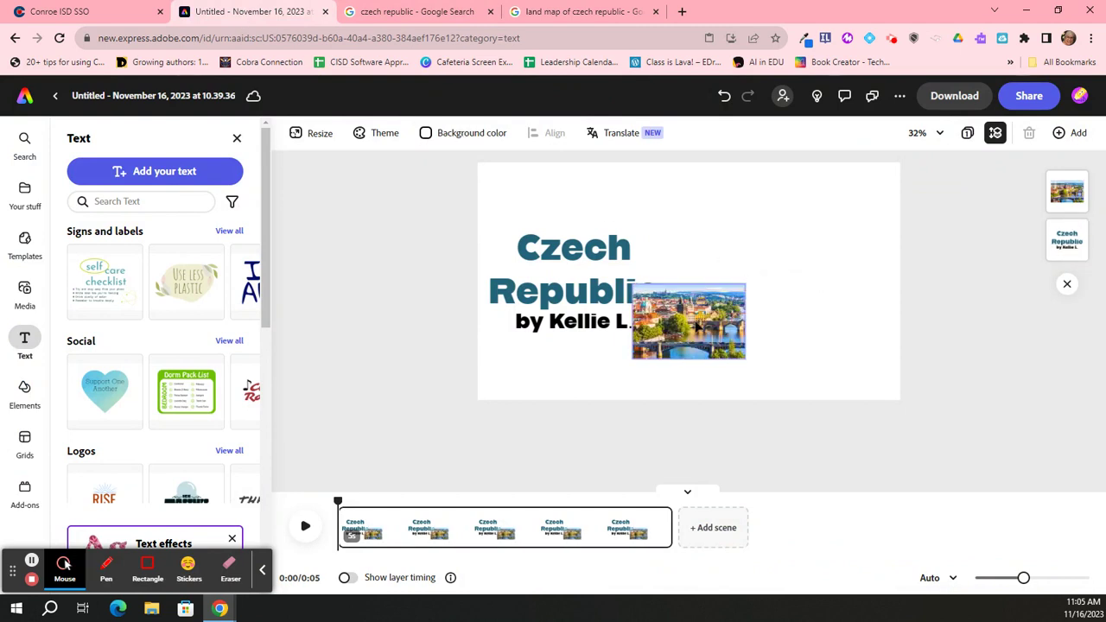
pyautogui.moveTo(689, 322); pyautogui.dragTo(778, 276)
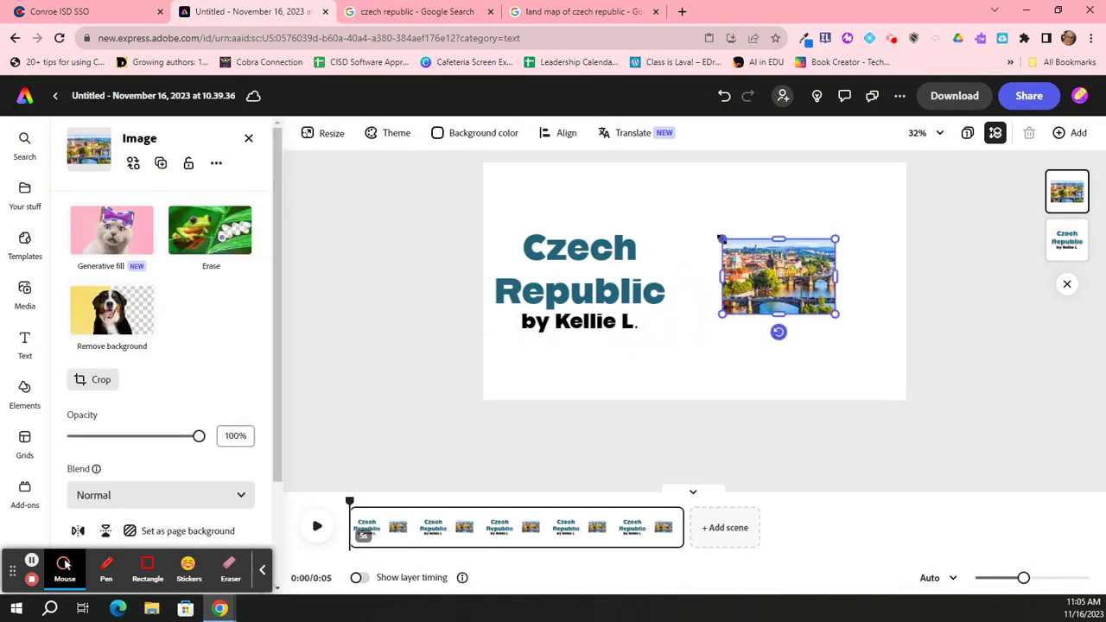
pyautogui.moveTo(722, 239); pyautogui.dragTo(684, 192)
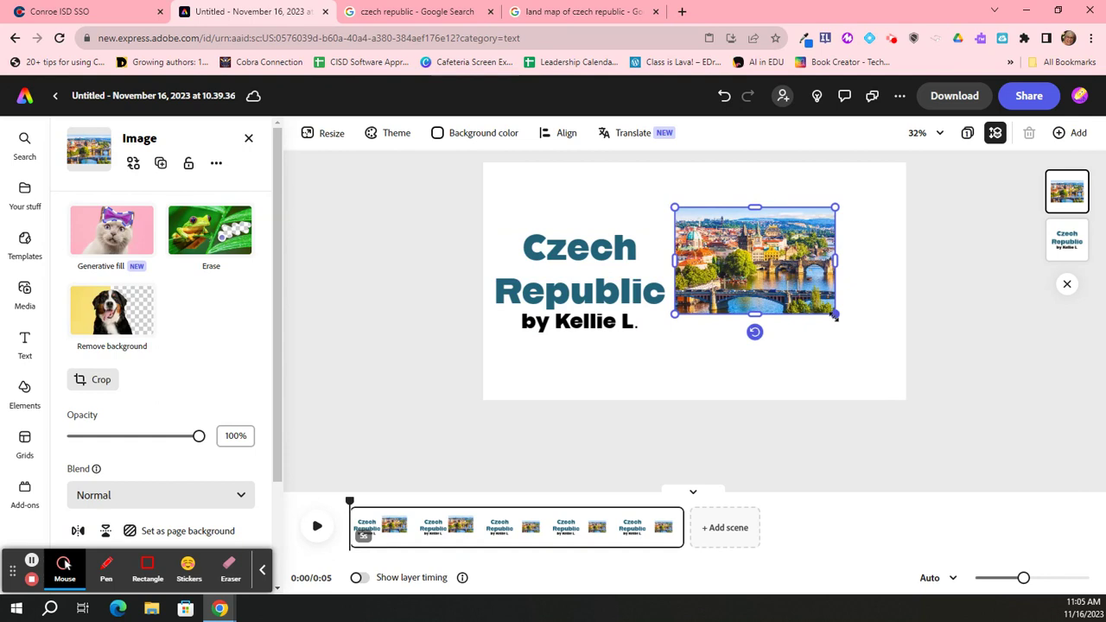
pyautogui.moveTo(835, 320); pyautogui.dragTo(884, 371)
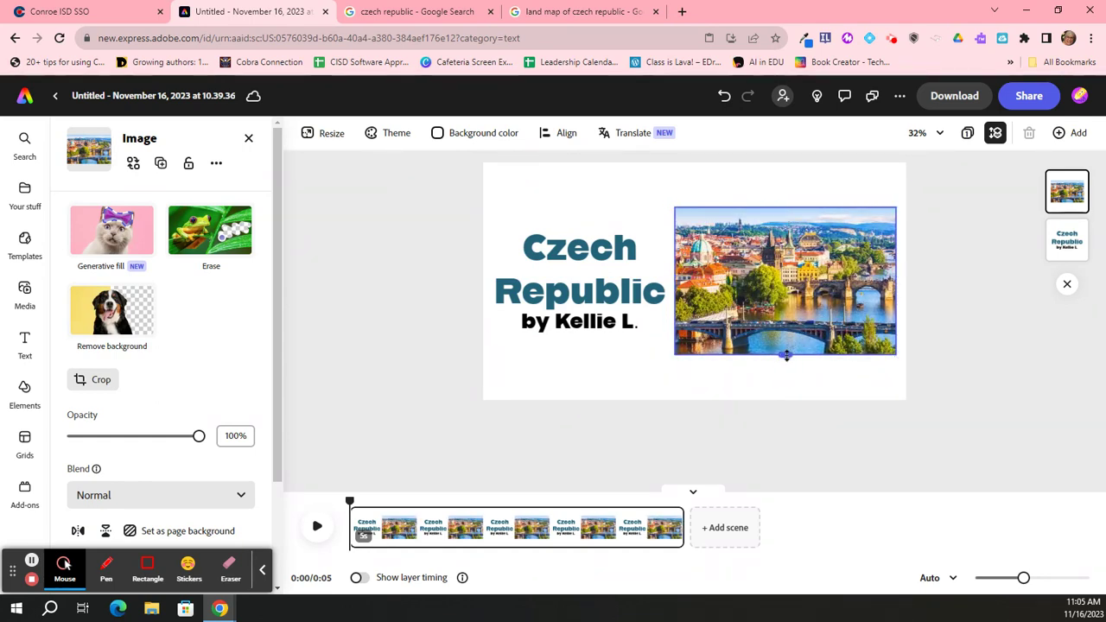
pyautogui.moveTo(785, 354)
pyautogui.mouseDown()
pyautogui.moveTo(785, 382)
pyautogui.moveTo(787, 317)
pyautogui.moveTo(789, 365)
pyautogui.moveTo(786, 350)
pyautogui.mouseUp()
pyautogui.moveTo(675, 350); pyautogui.dragTo(684, 344)
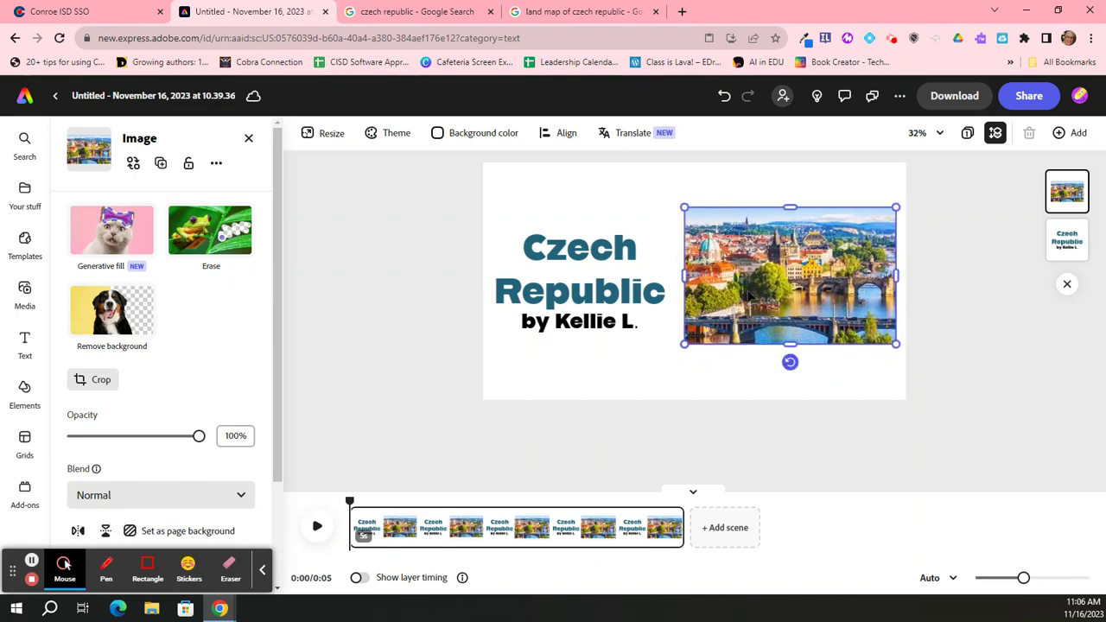
# Step: Add a text box reading 'Image from Travel Pulse Canada', checking the source name in Google
pyautogui.click(640, 194)
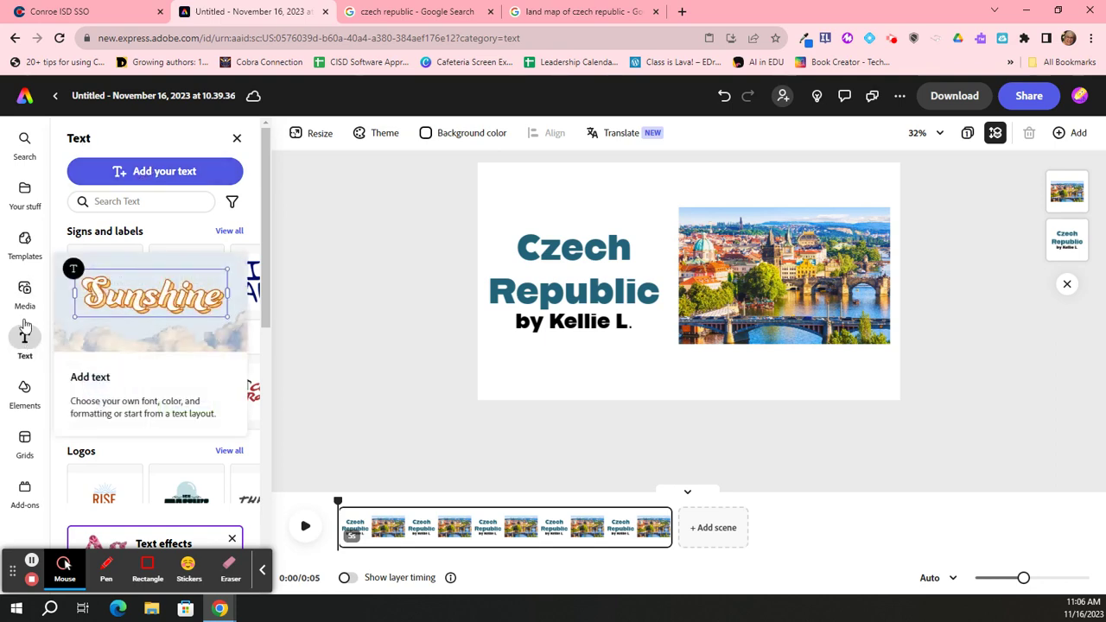
pyautogui.click(167, 173)
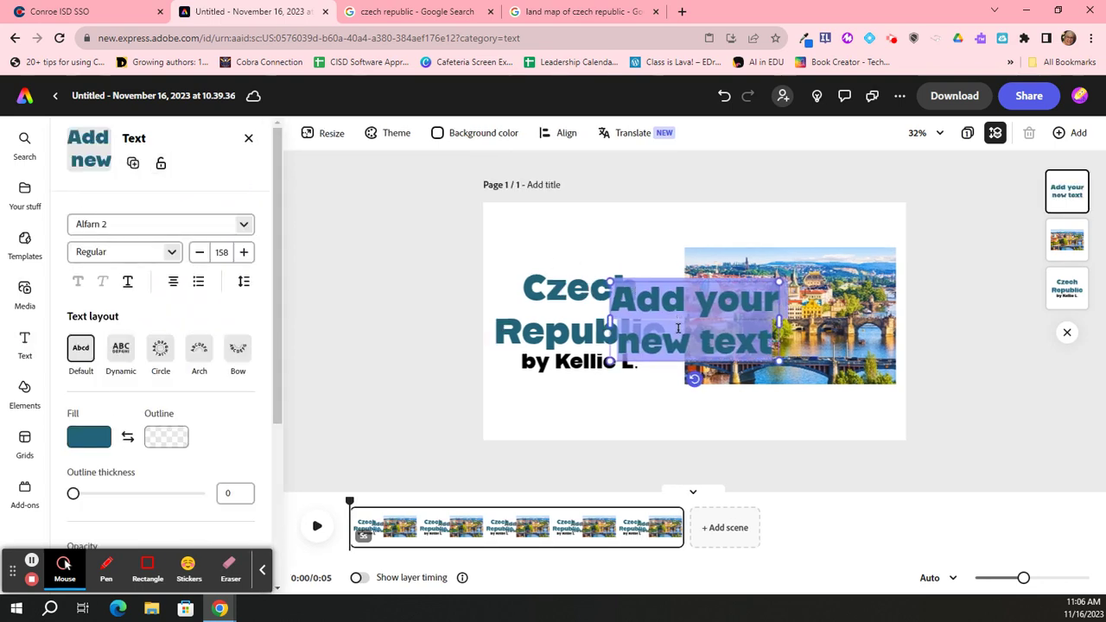
pyautogui.write('Image from')
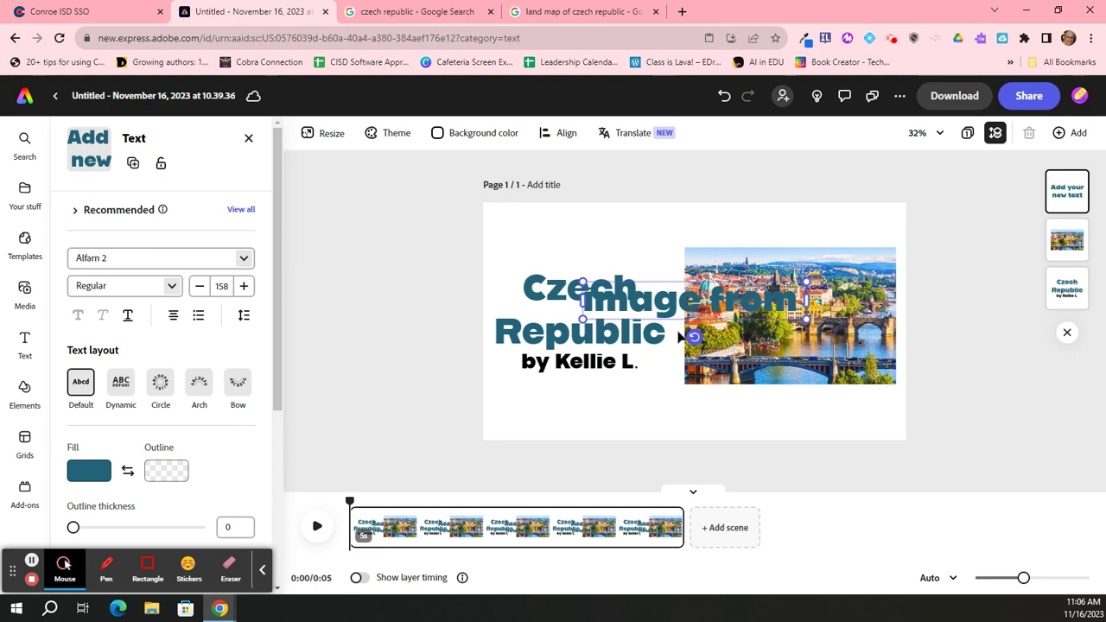
pyautogui.click(430, 14)
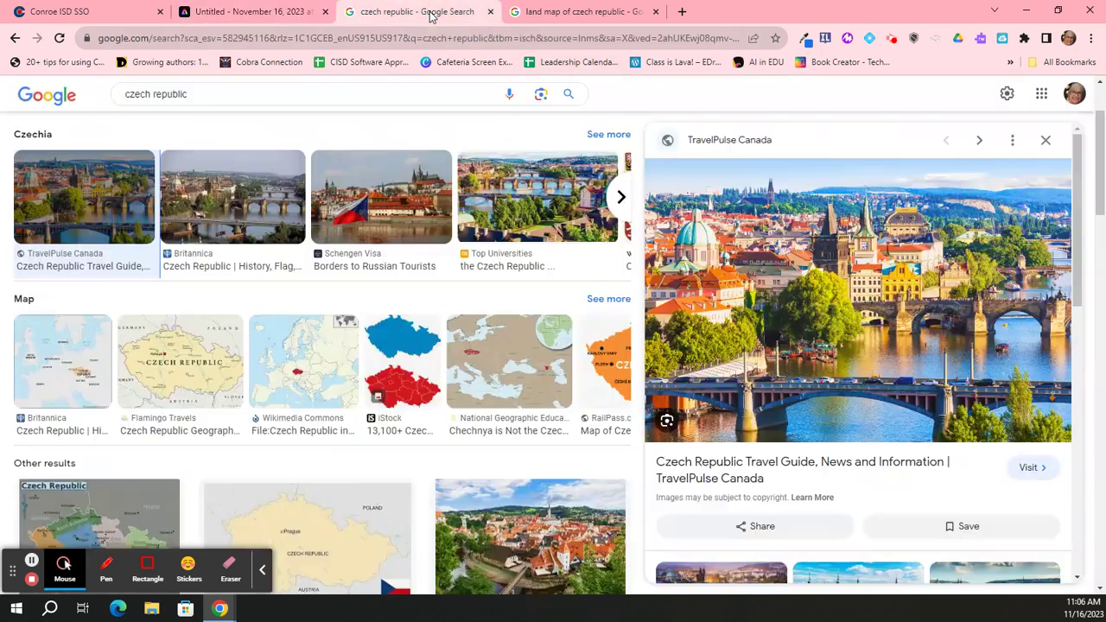
pyautogui.click(250, 11)
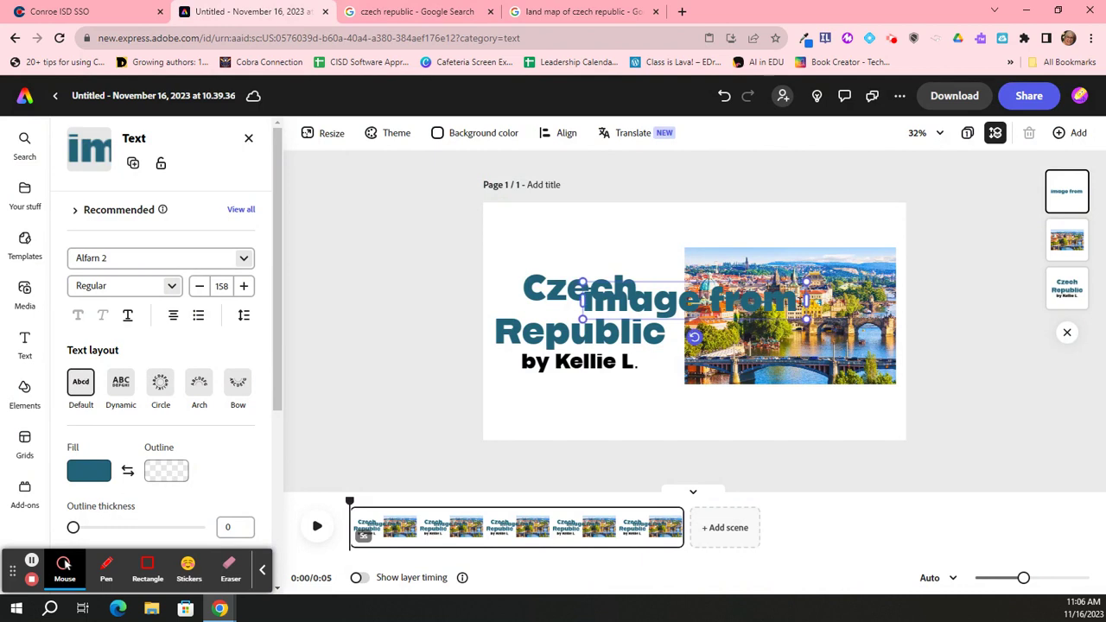
pyautogui.write('Travel Pulse Canada')
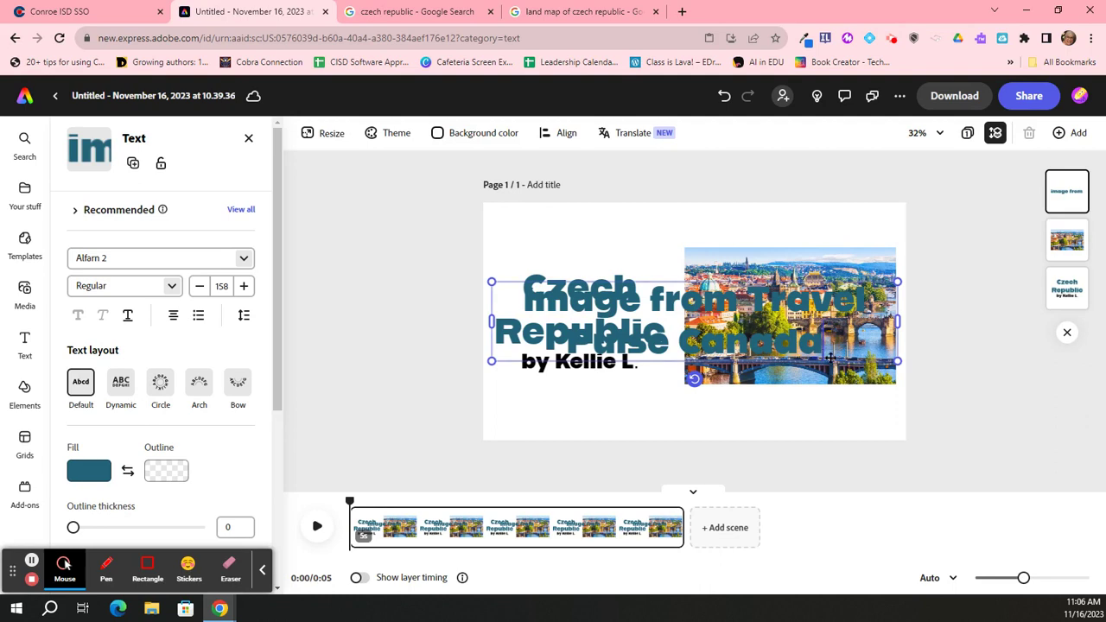
# Step: Shrink the credit text and set it vertically along the photo's right edge, nudging the photo left
pyautogui.moveTo(897, 361); pyautogui.dragTo(570, 294)
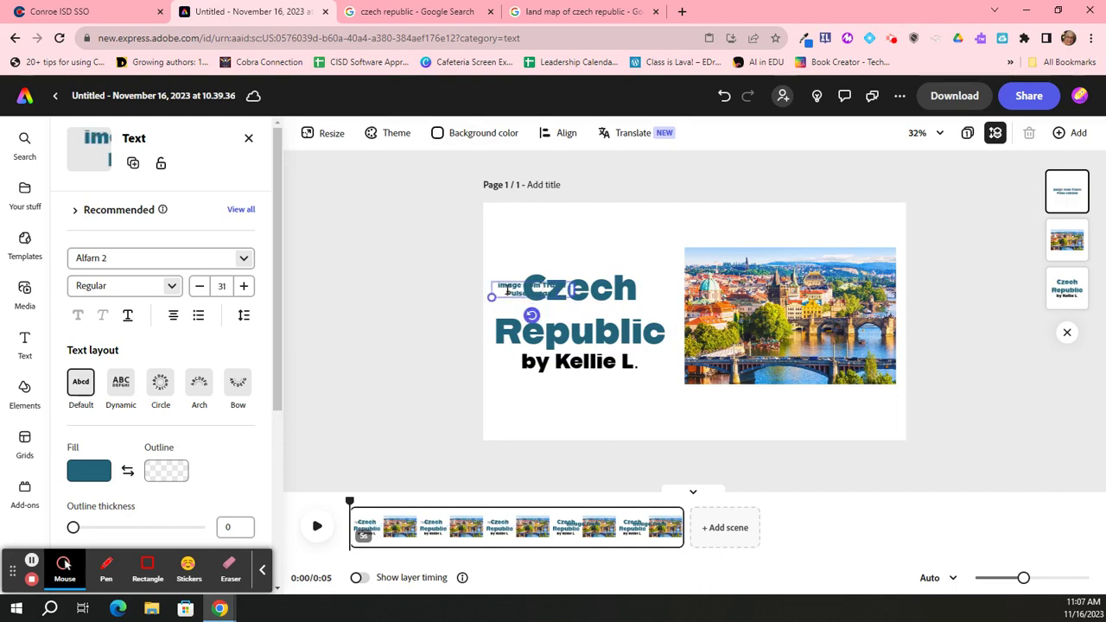
pyautogui.moveTo(501, 295); pyautogui.dragTo(879, 412)
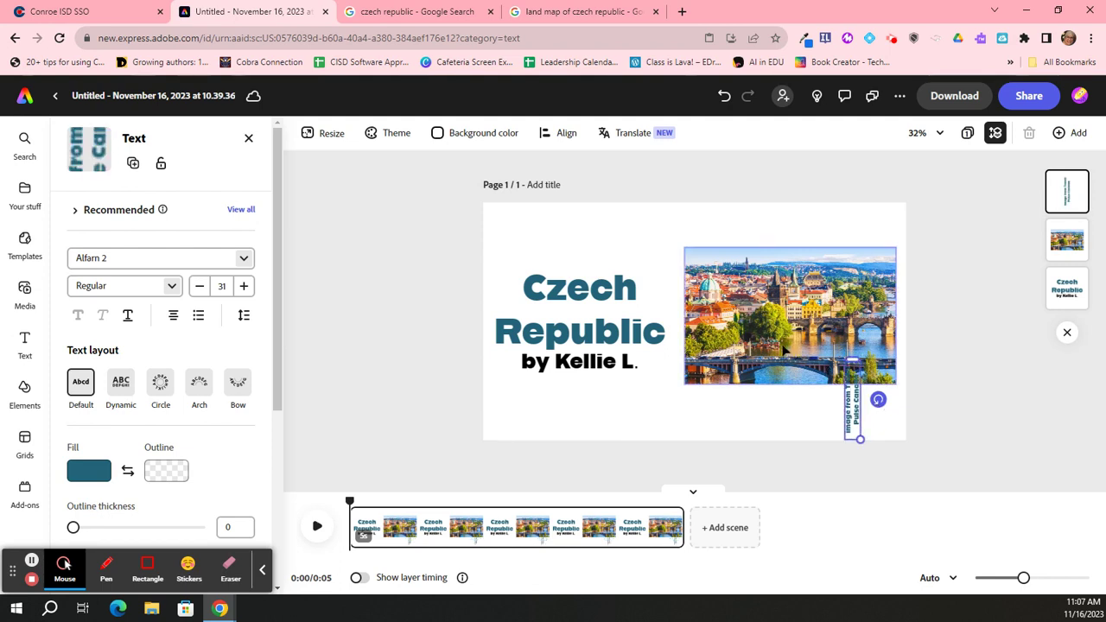
pyautogui.moveTo(783, 348); pyautogui.dragTo(768, 346)
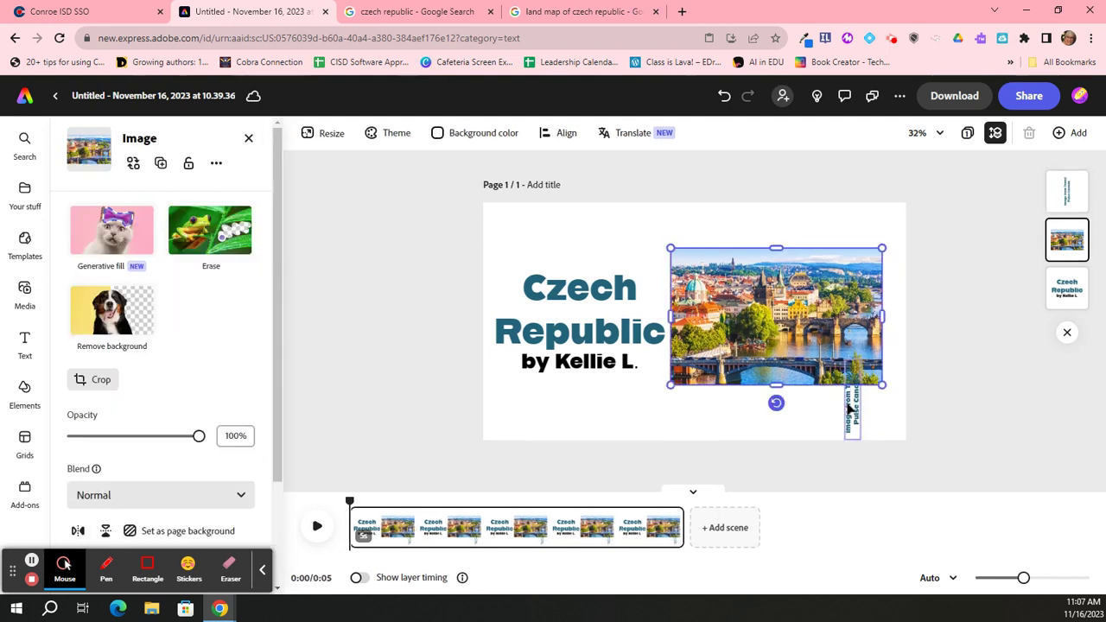
pyautogui.moveTo(851, 417); pyautogui.dragTo(887, 321)
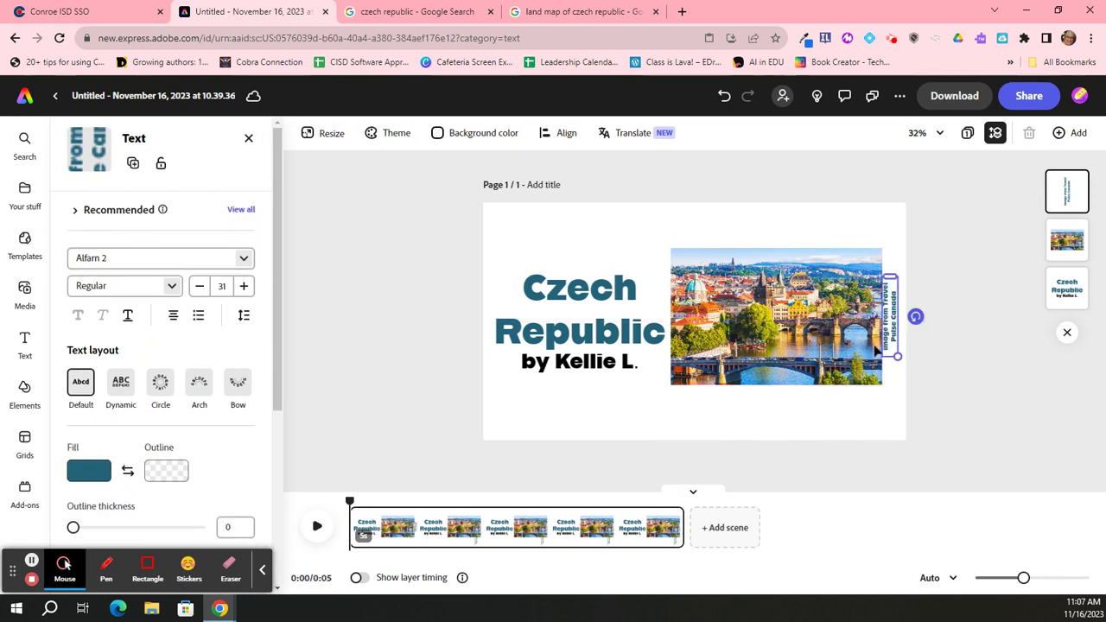
pyautogui.click(819, 403)
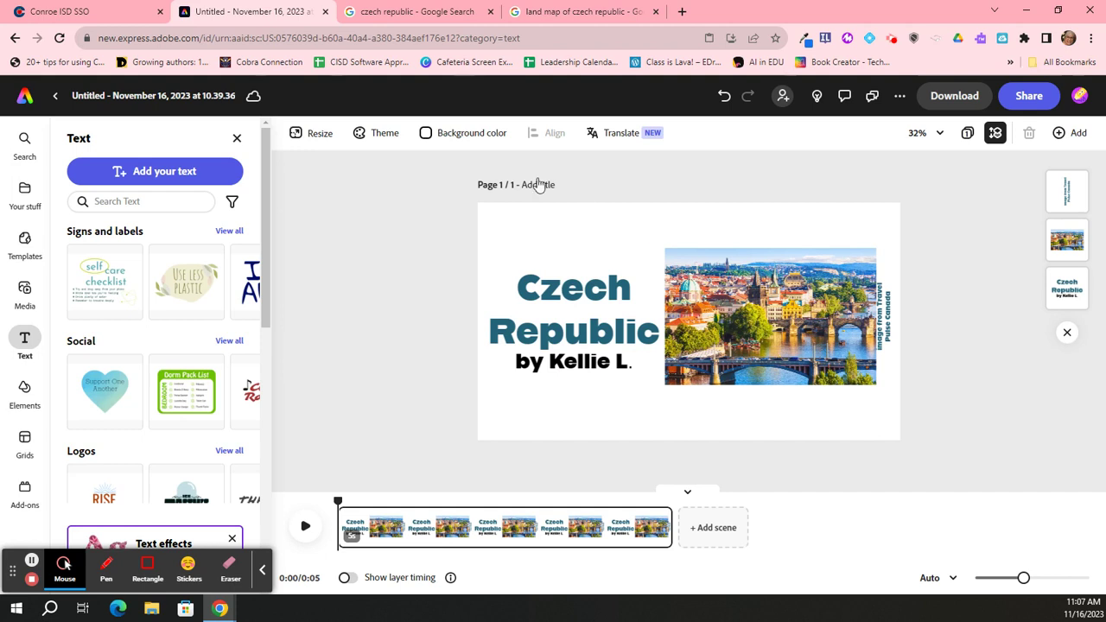
# Step: Set the slide background to light sage green (#ADC999) after trying a photo eyedropper sample
pyautogui.click(463, 137)
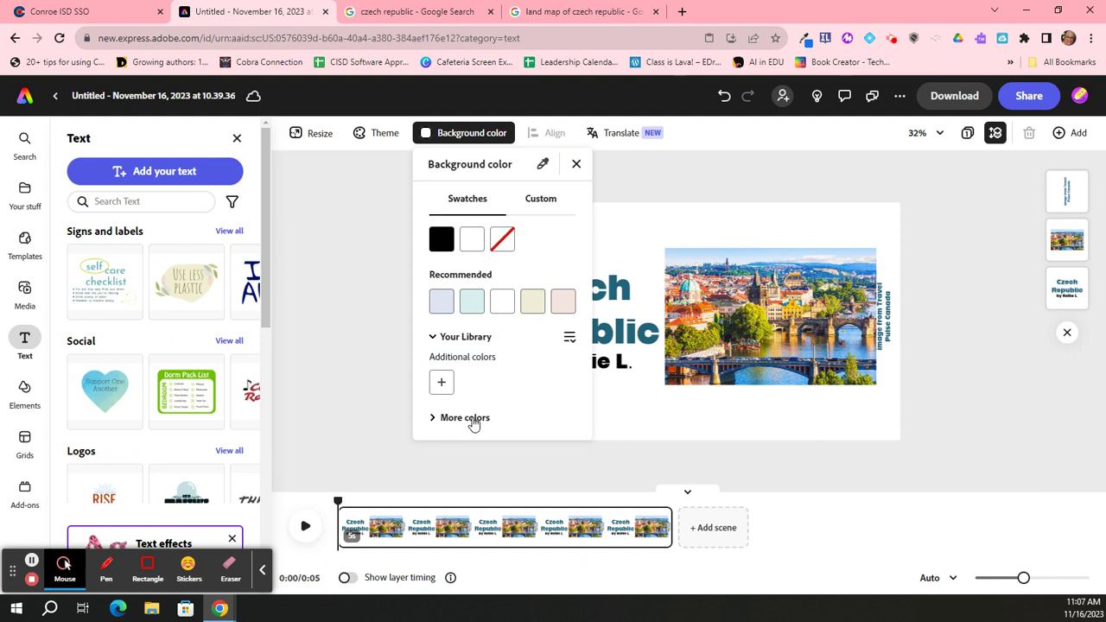
pyautogui.click(542, 167)
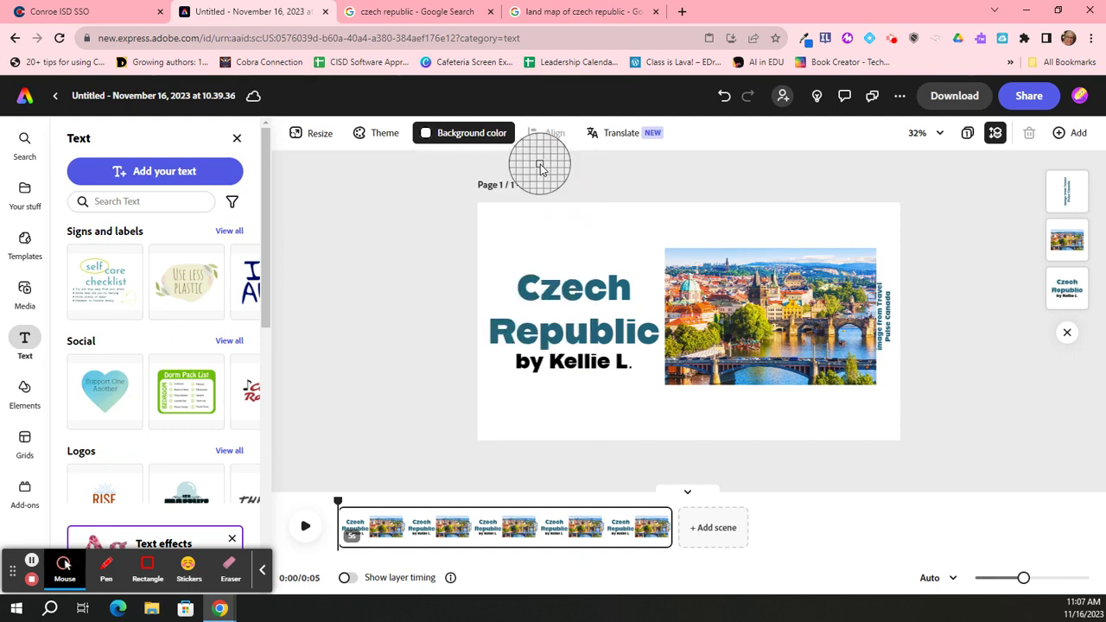
pyautogui.click(759, 319)
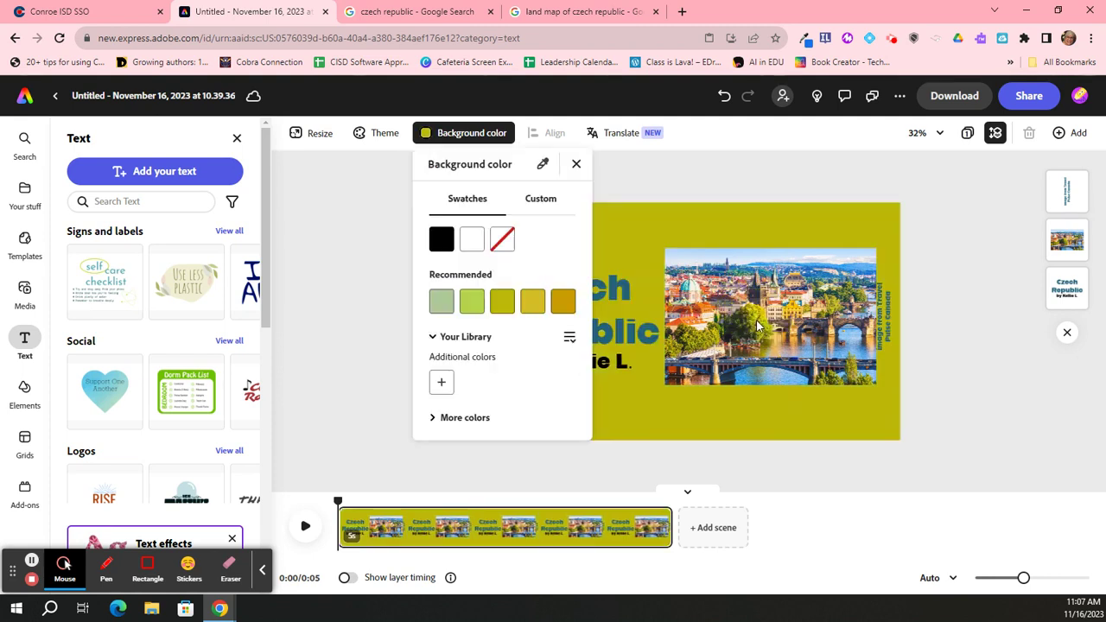
pyautogui.click(440, 304)
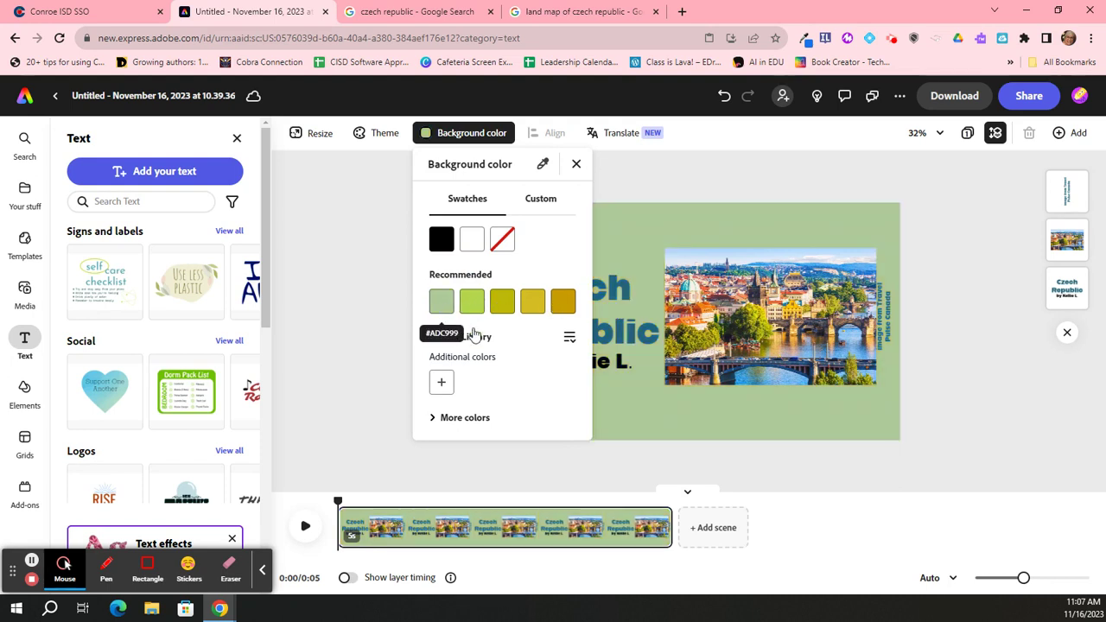
pyautogui.click(576, 165)
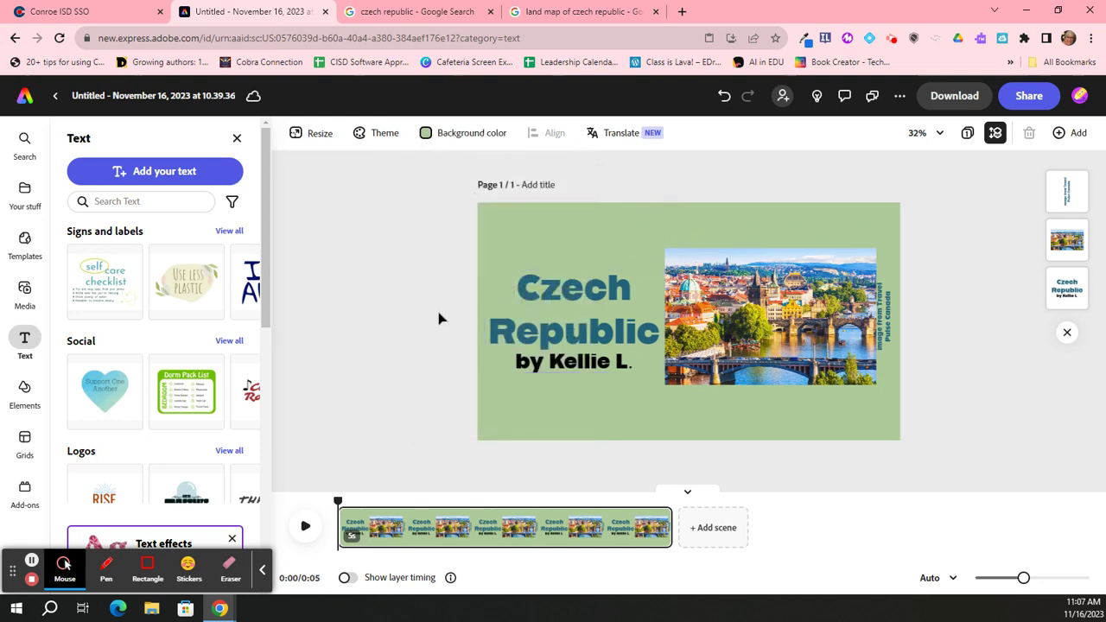